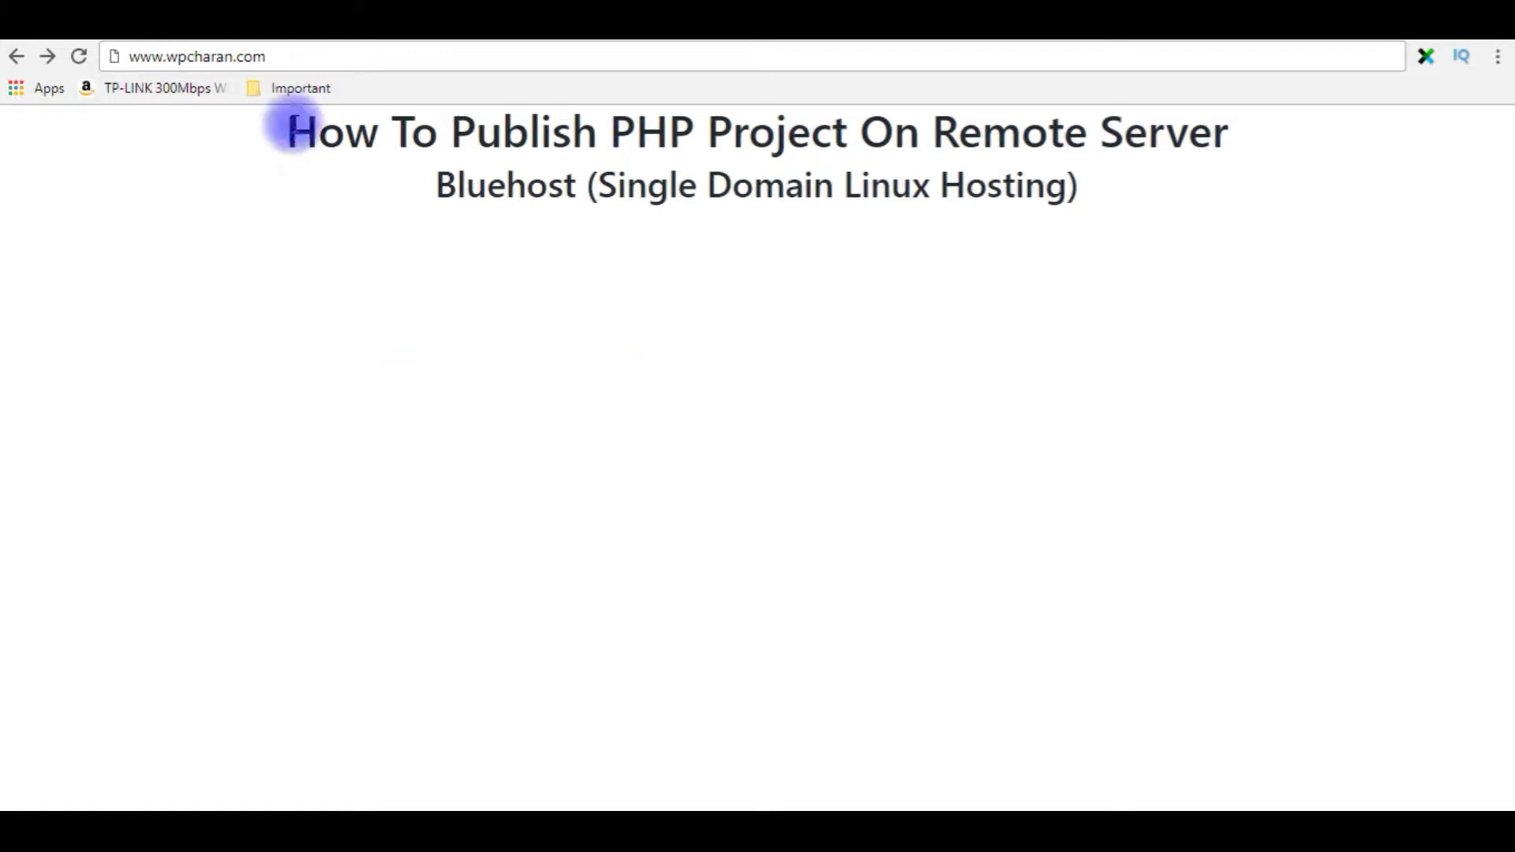
Step: Load the made-up address wpcharan.com/asfsadf.html to see the default 404 page
left_click(293, 55)
left_click(293, 55)
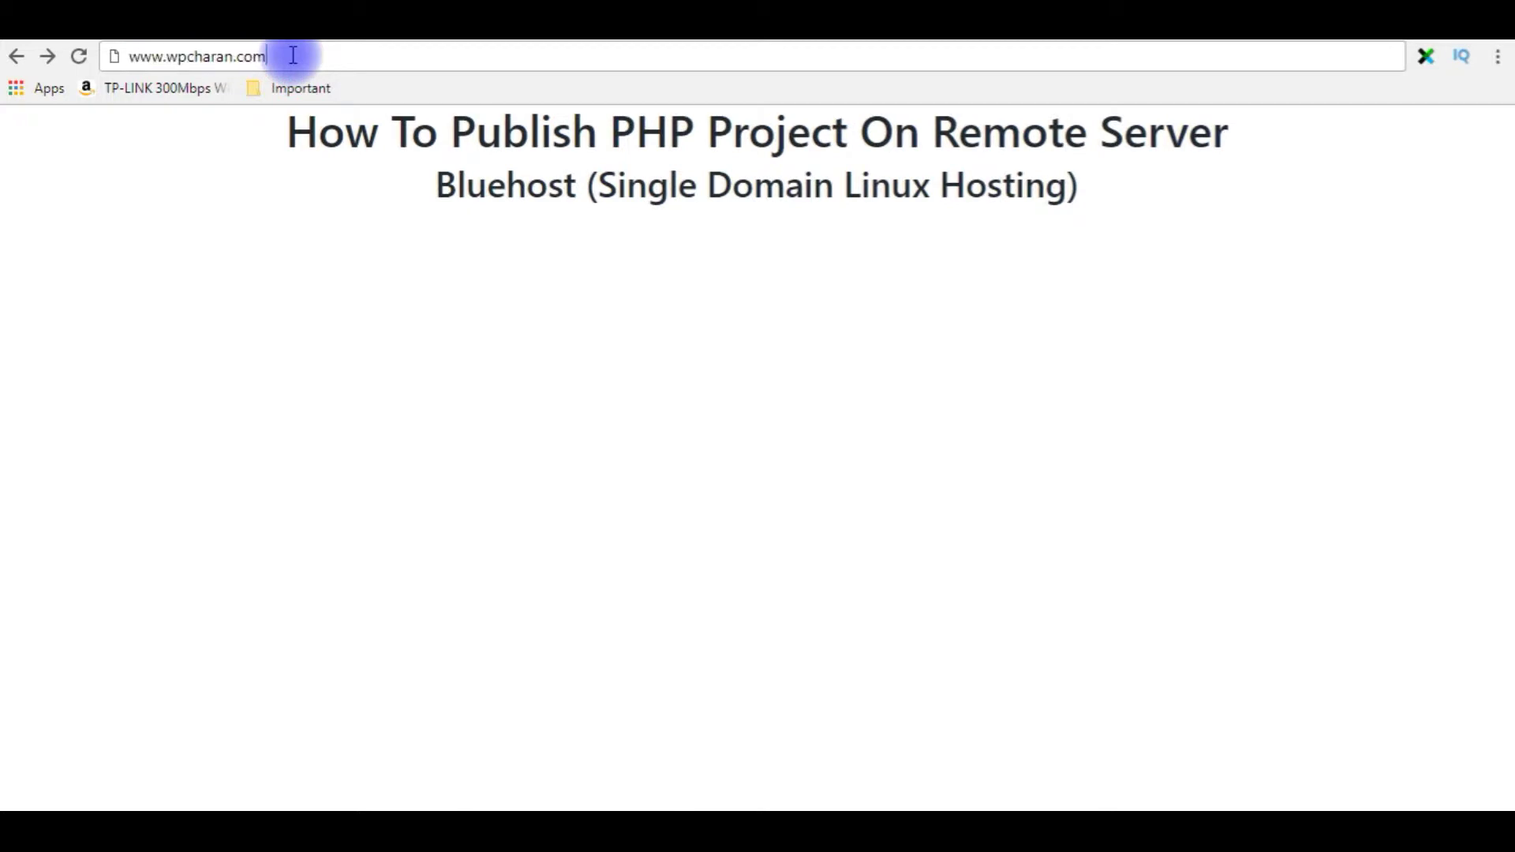
type("/asfsadf.html")
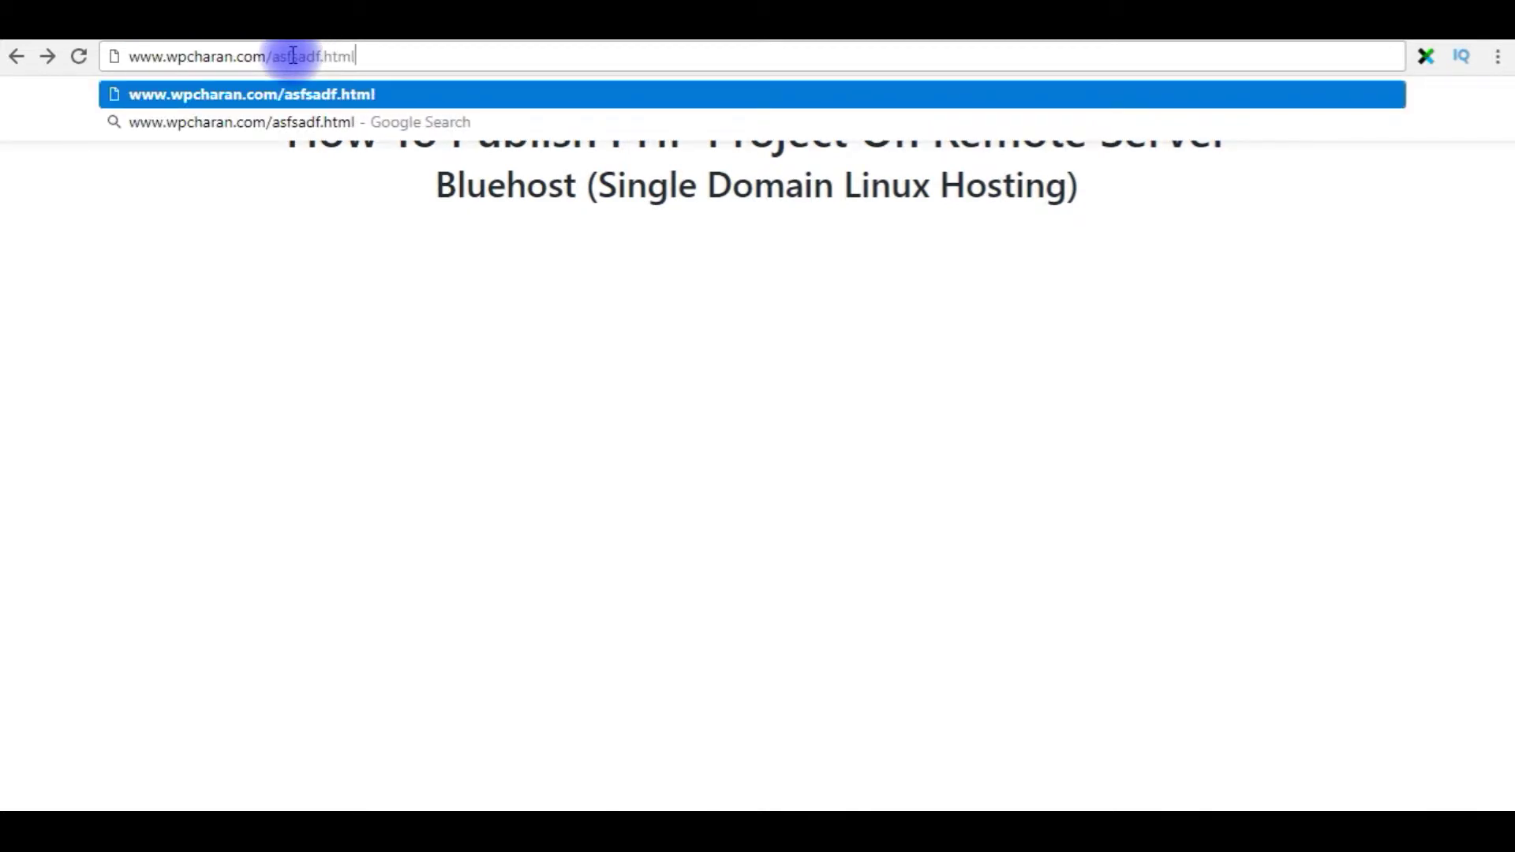
key("Return")
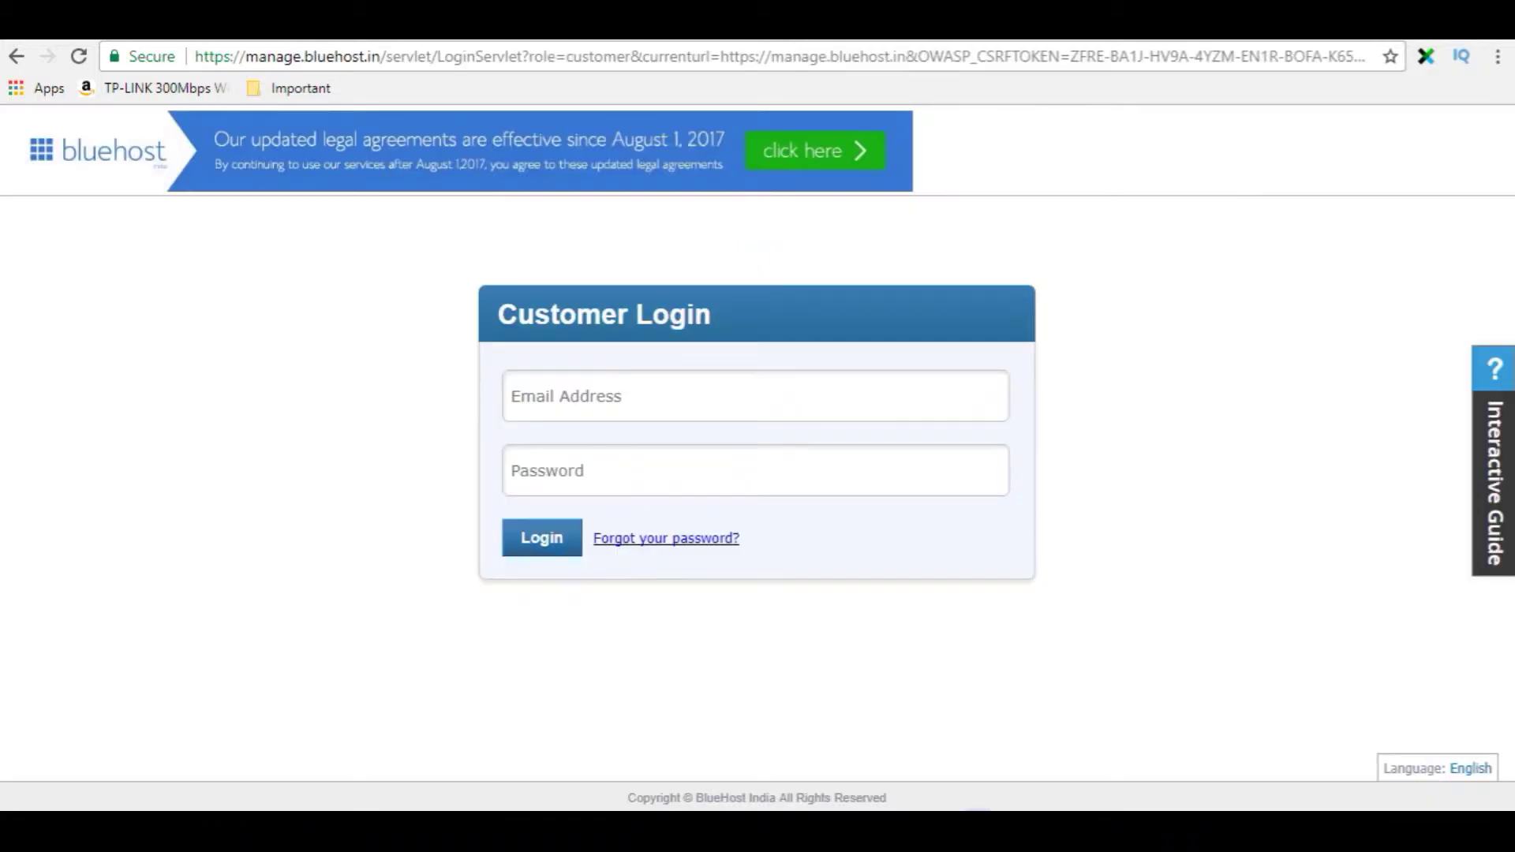
Step: Sign in to Bluehost and go down the cPanel home page to Advanced > Error Pages
left_click(540, 397)
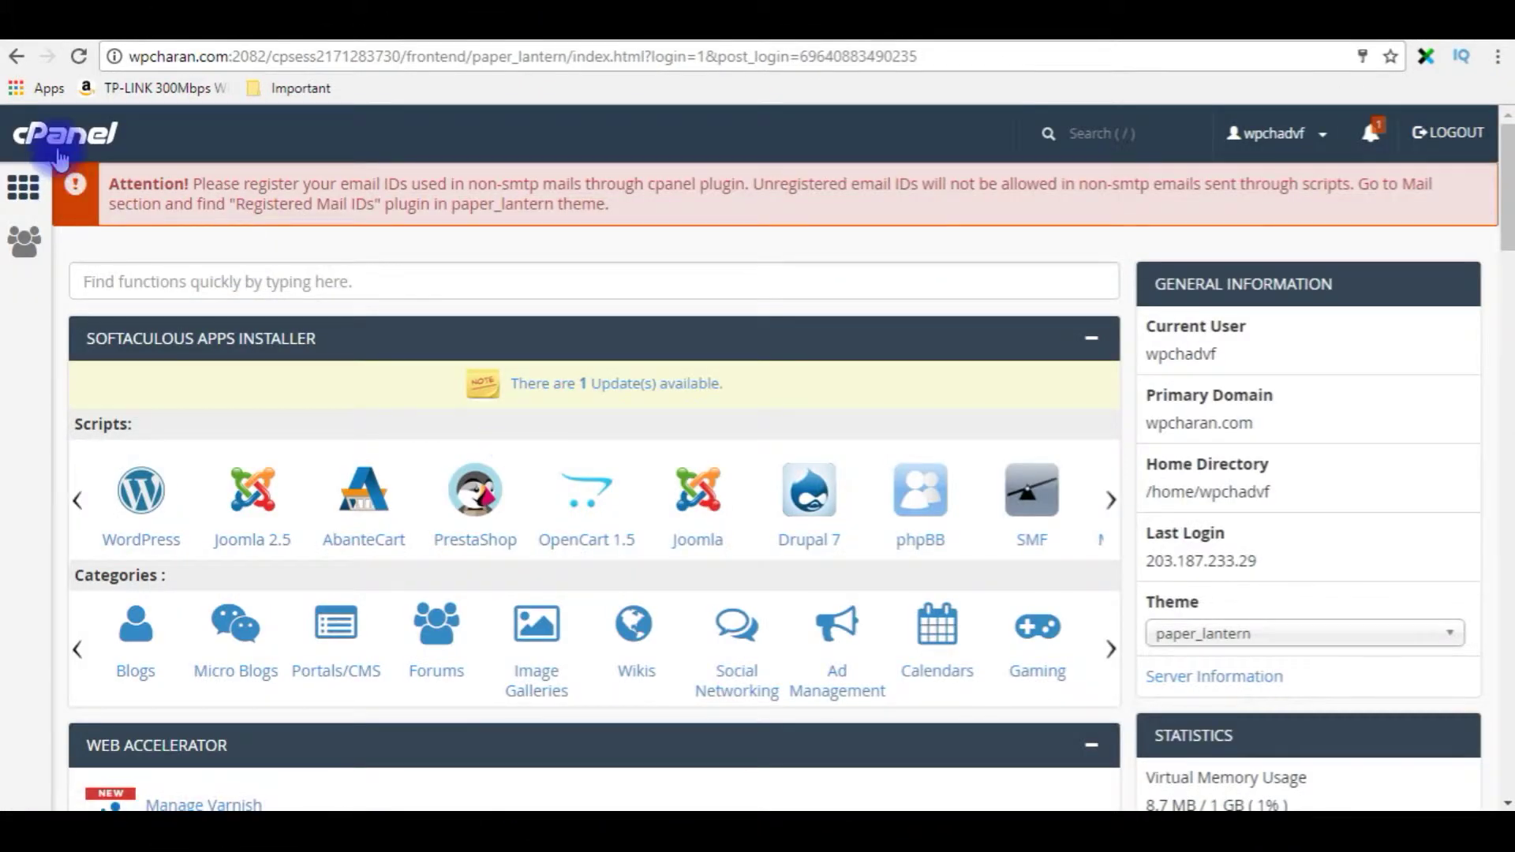
scroll(569, 320, "down", 7)
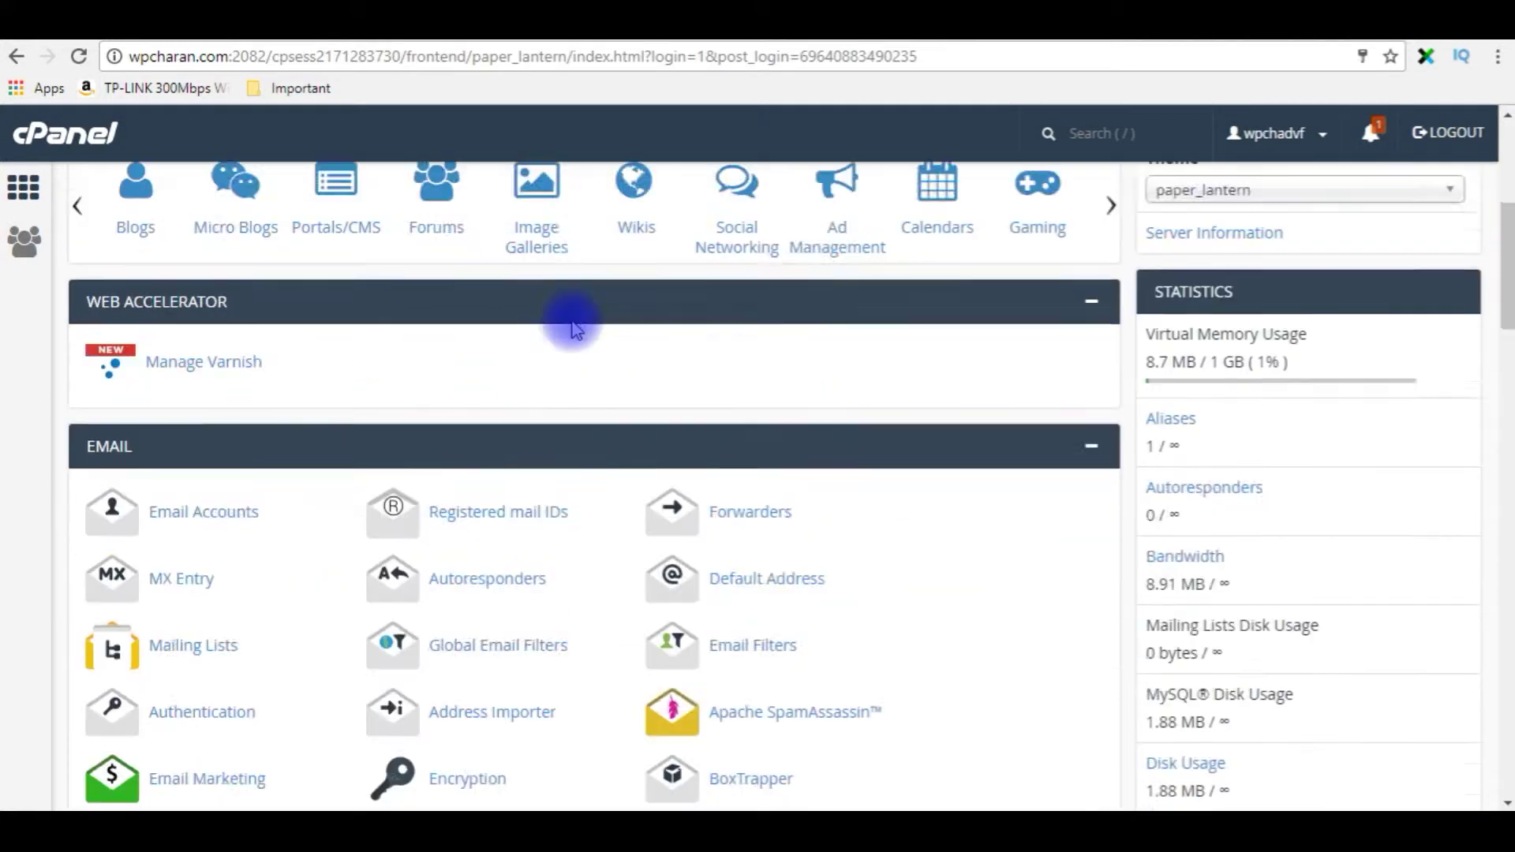
scroll(572, 323, "down", 8)
scroll(571, 323, "down", 6)
scroll(571, 324, "down", 4)
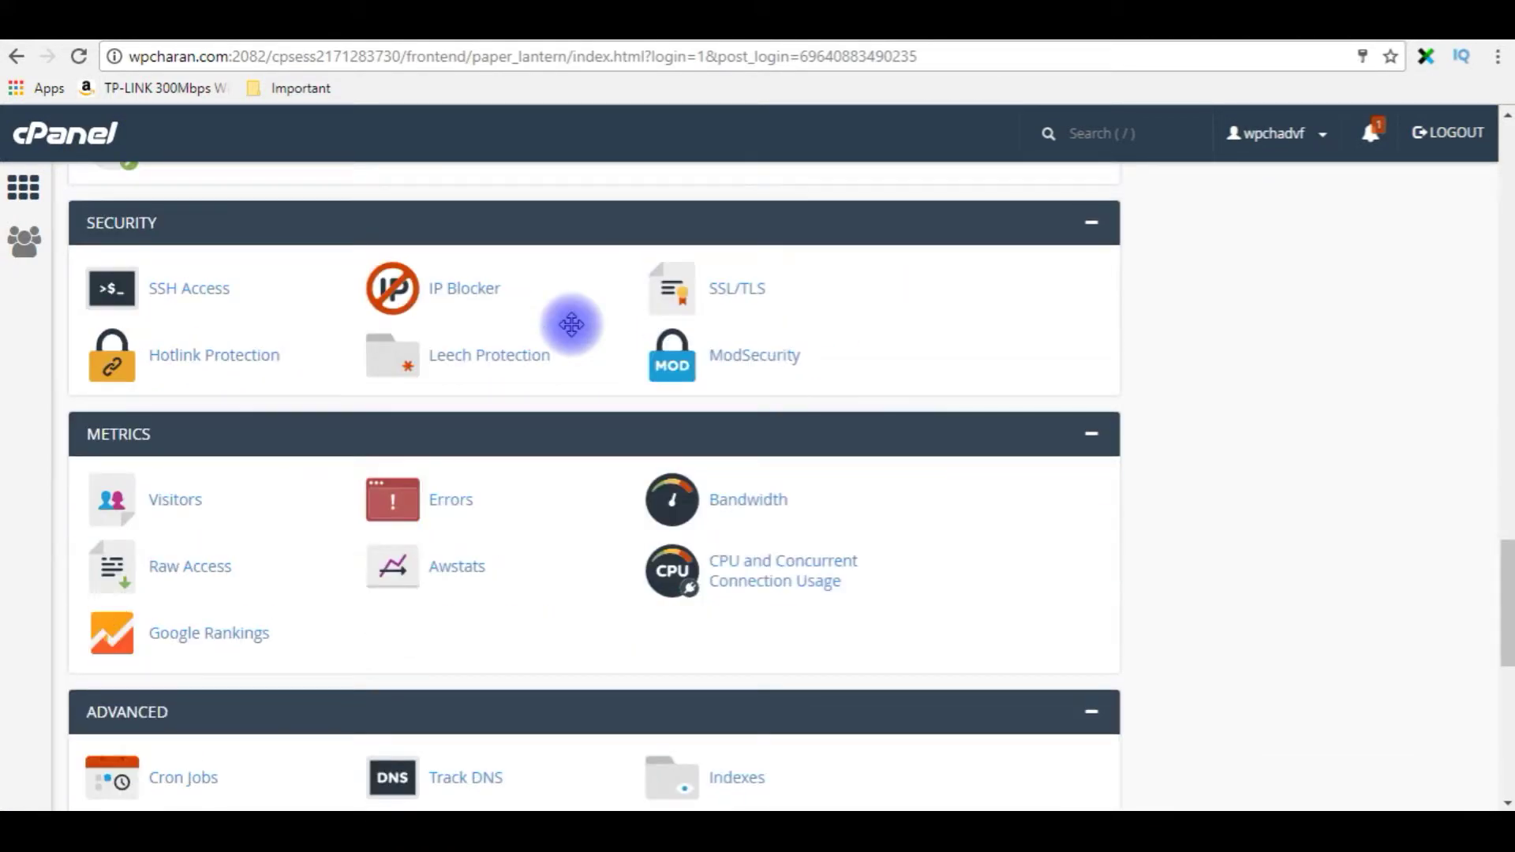
scroll(571, 323, "down", 3)
scroll(571, 323, "down", 3)
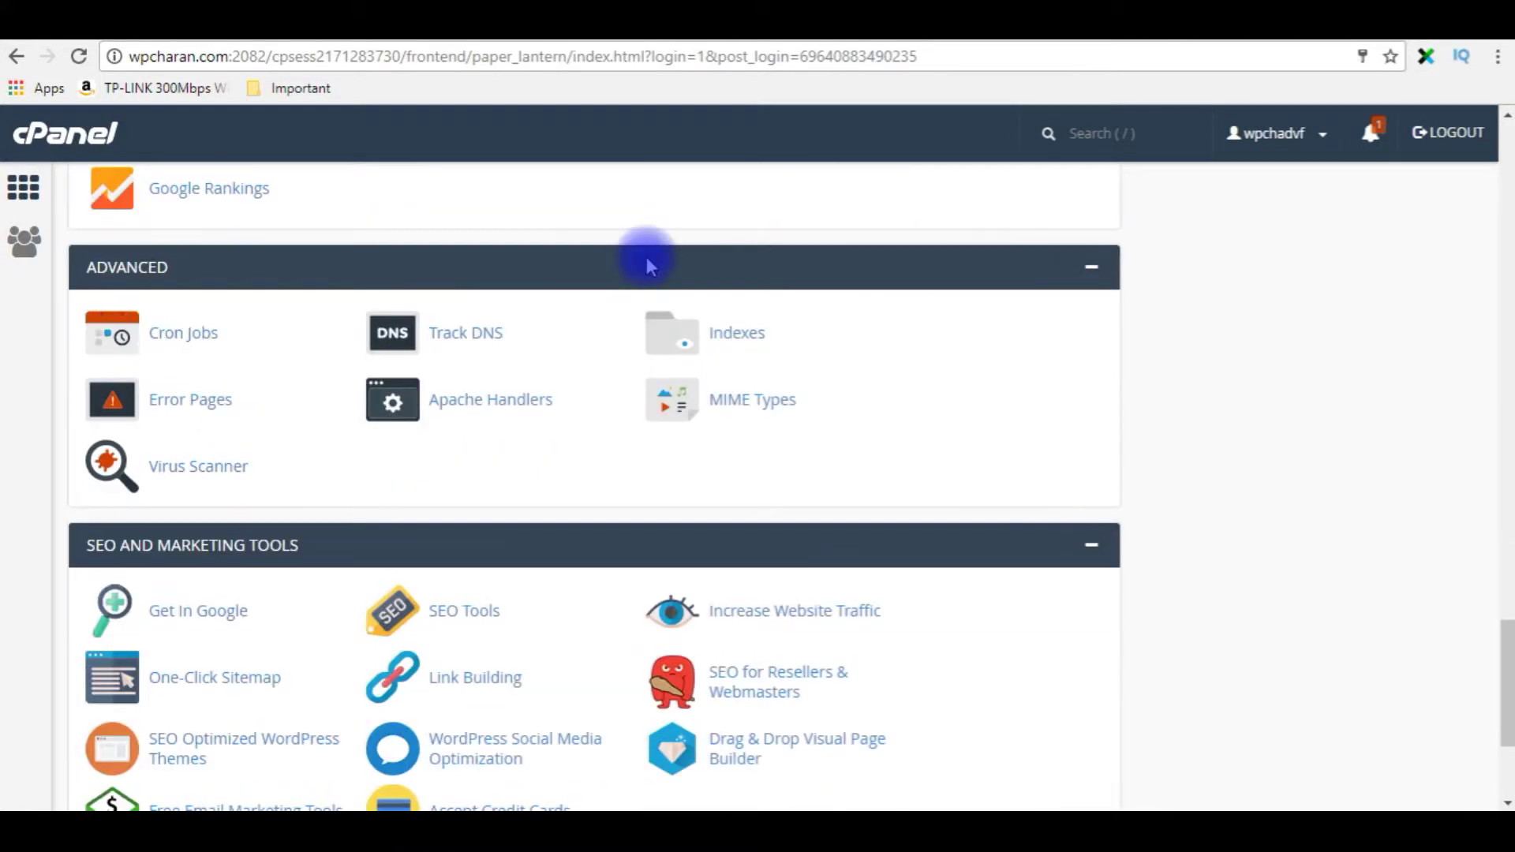
left_click(213, 408)
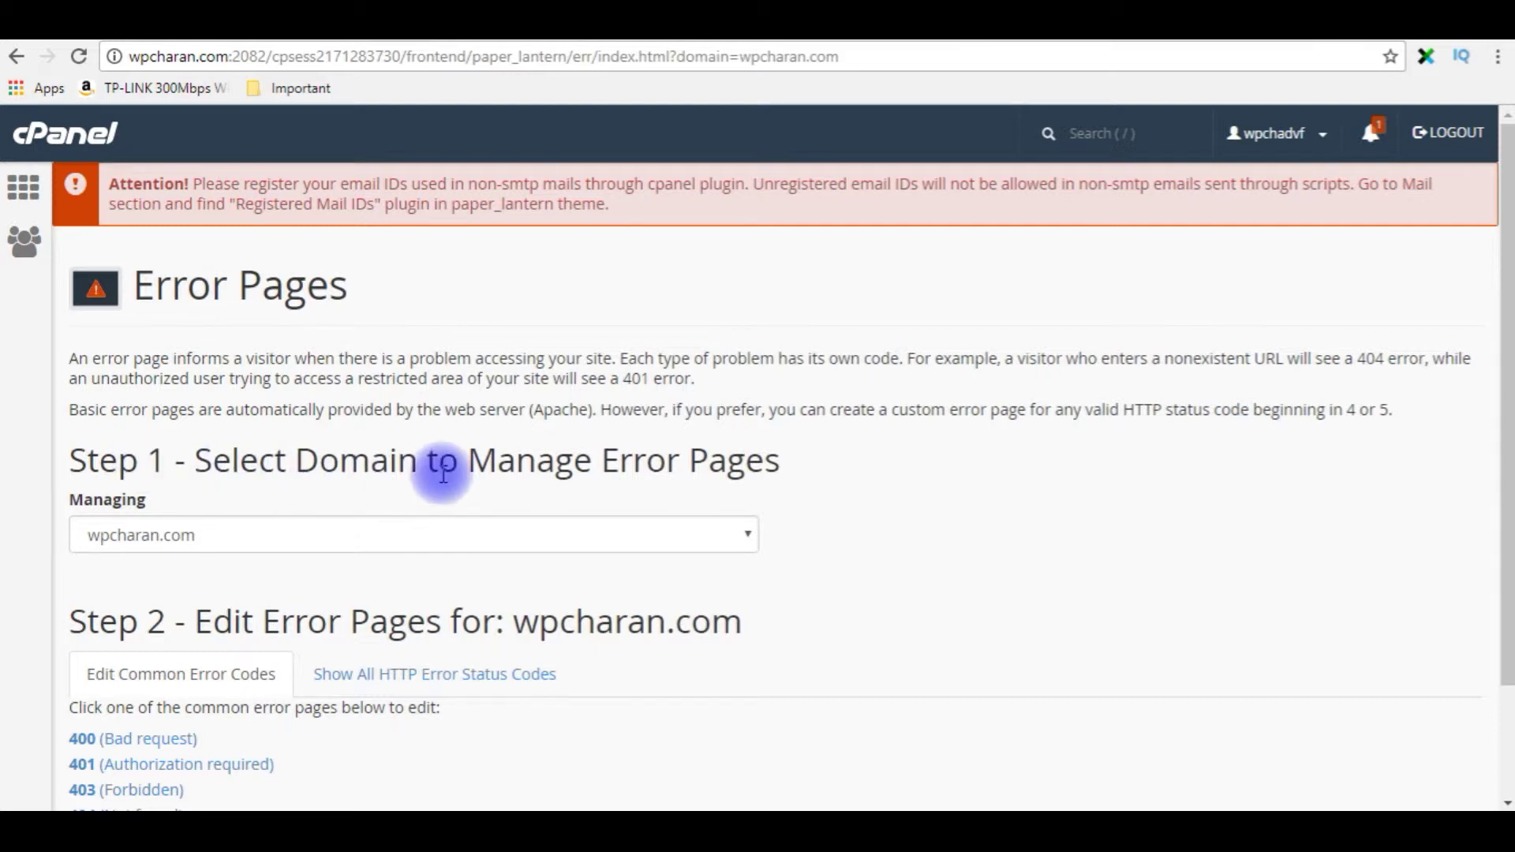
Step: Keep wpcharan.com selected in the Managing dropdown
left_click(745, 534)
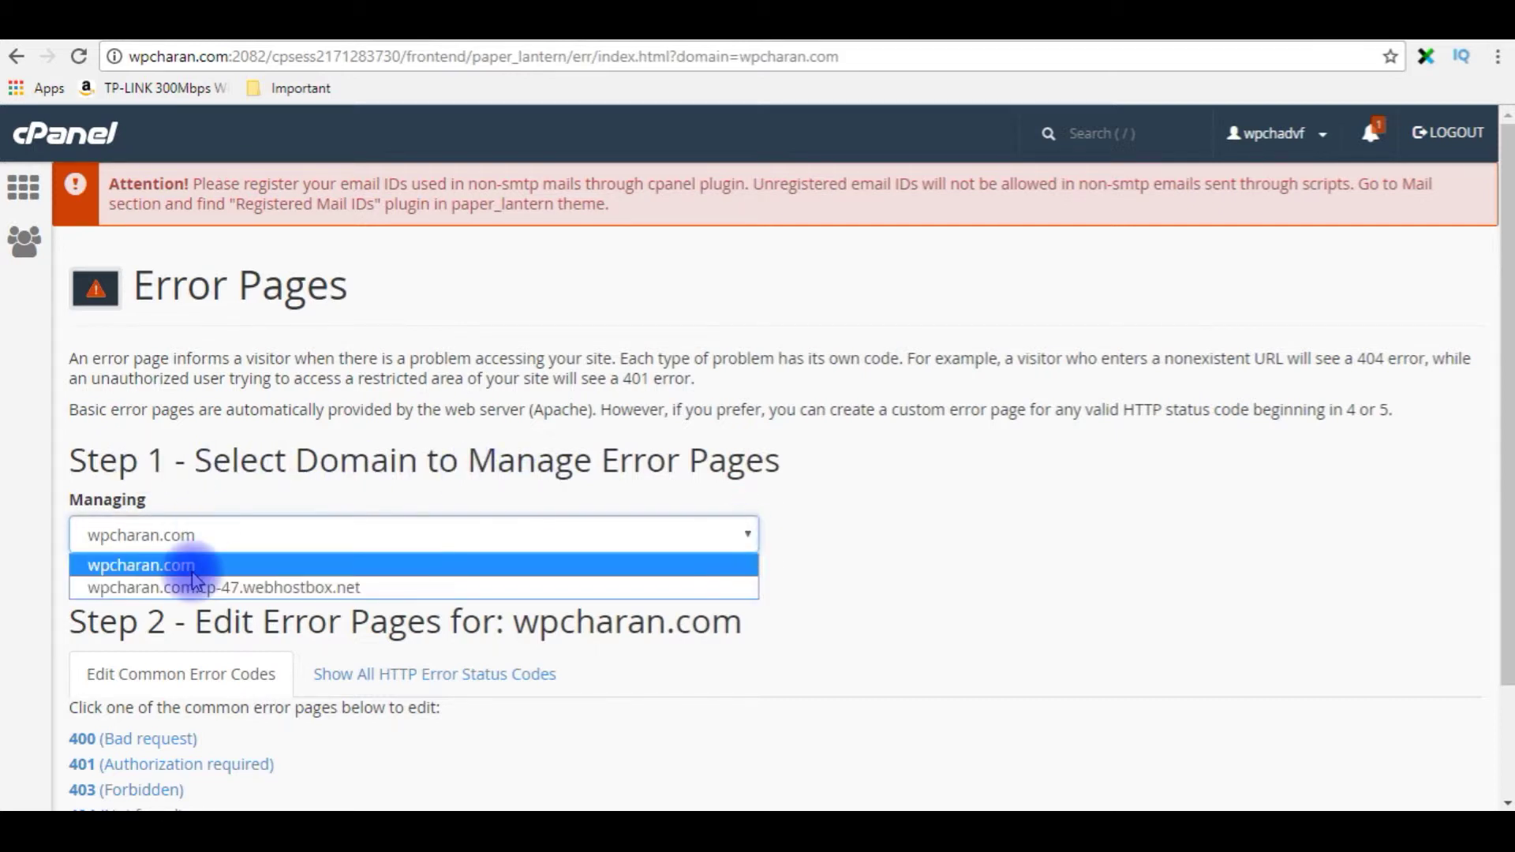
left_click(140, 565)
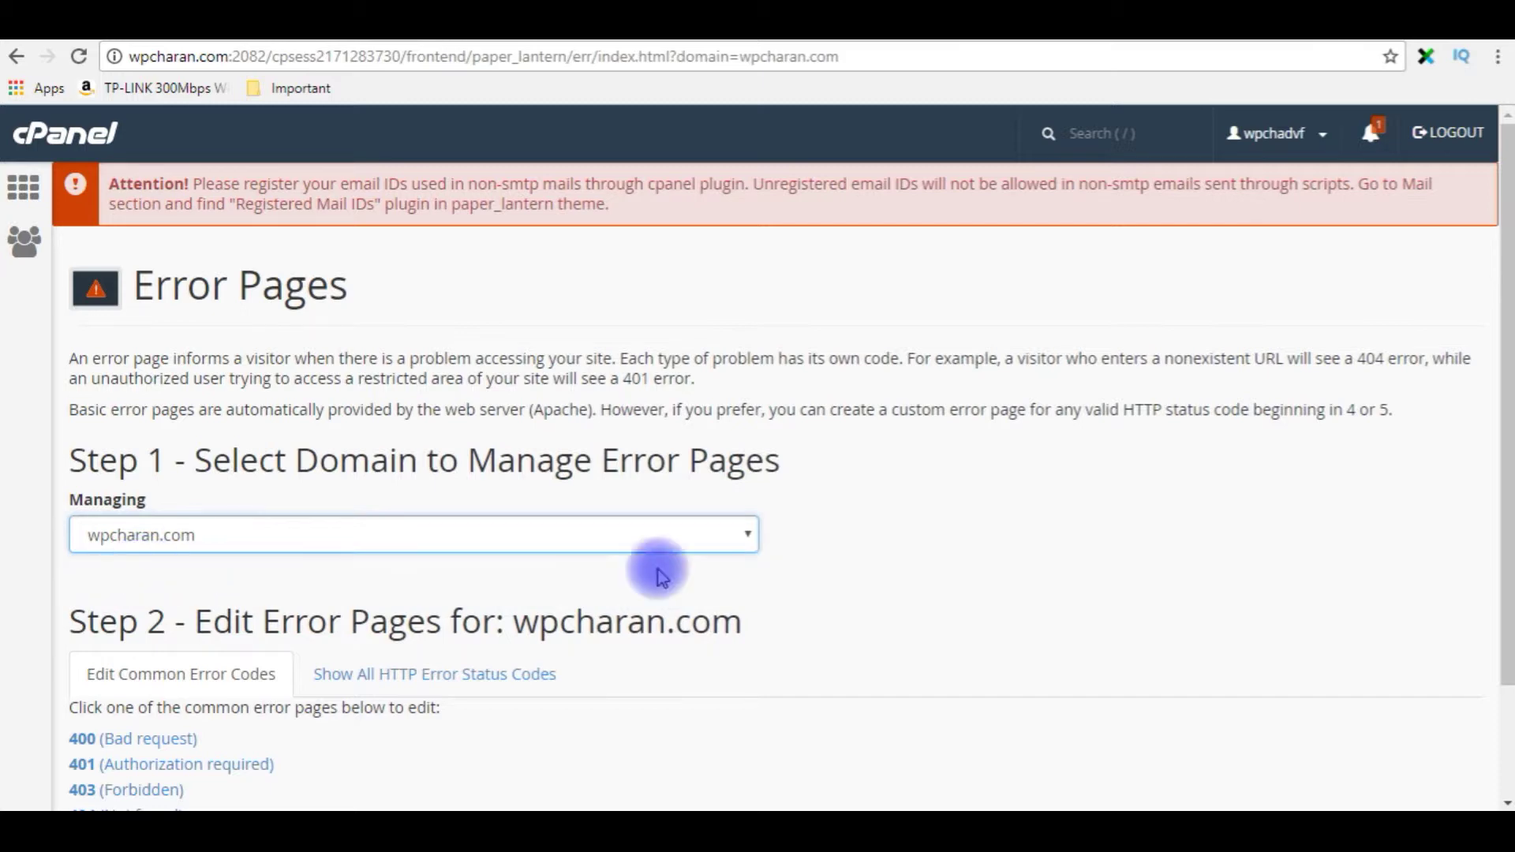
scroll(929, 483, "down", 2)
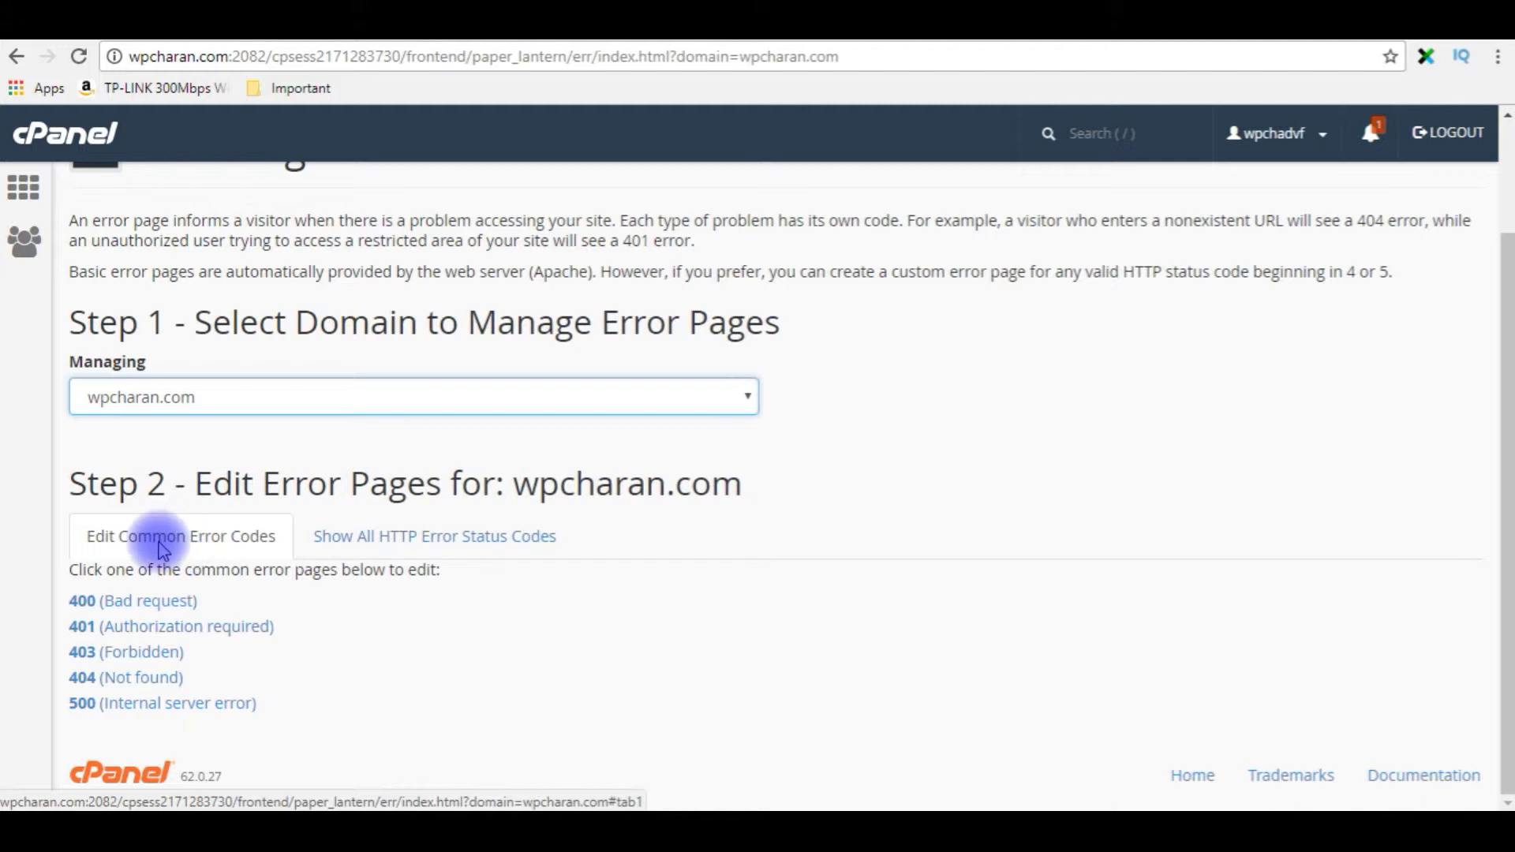
Step: Show all HTTP error status codes and choose 404 (Not found) for editing
left_click(387, 540)
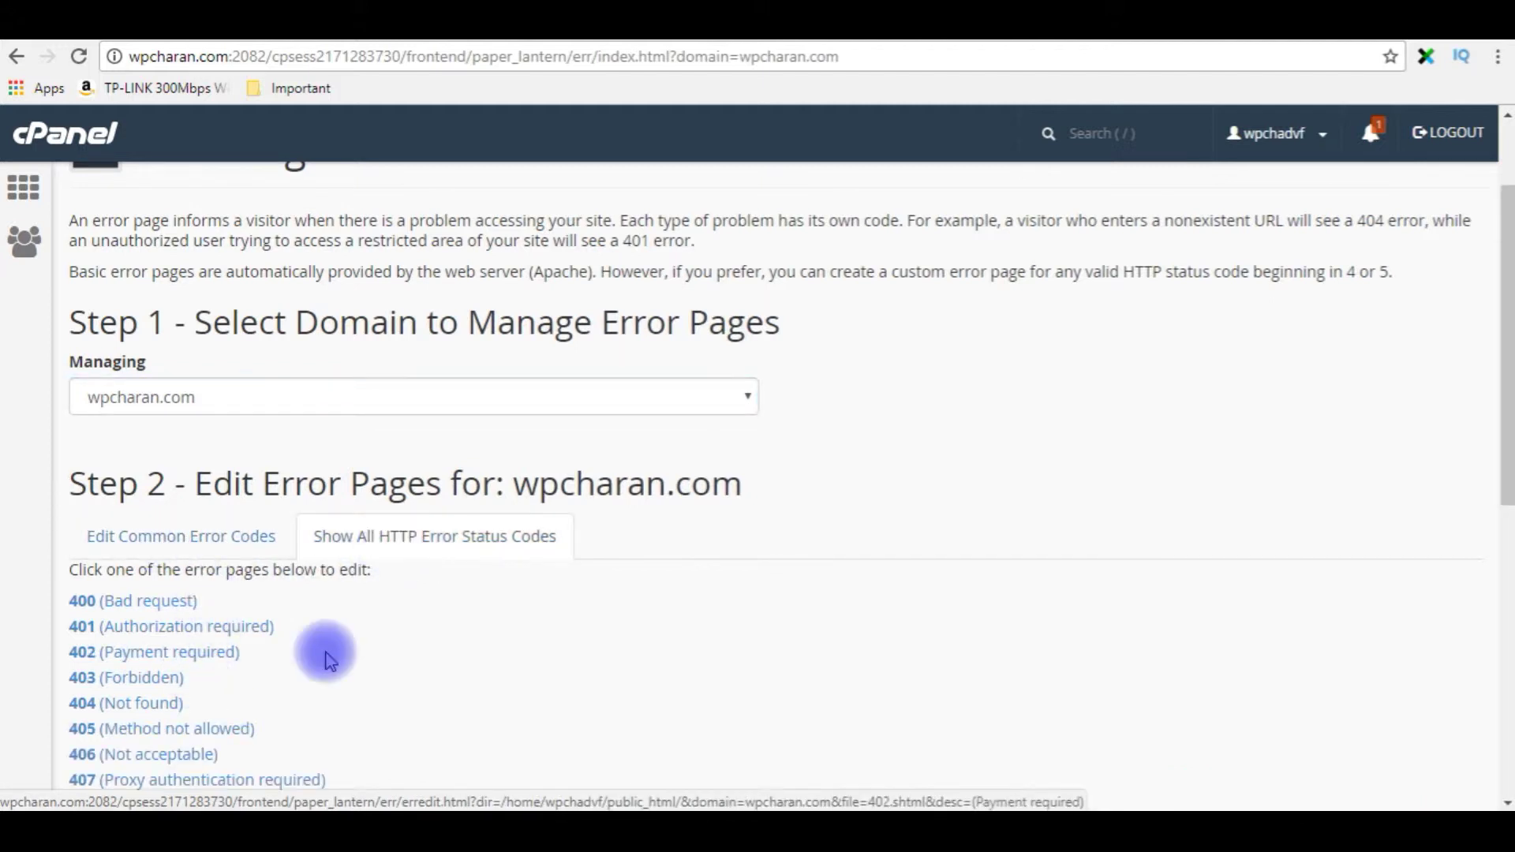
scroll(342, 575, "down", 3)
scroll(345, 576, "down", 3)
scroll(353, 563, "up", 6)
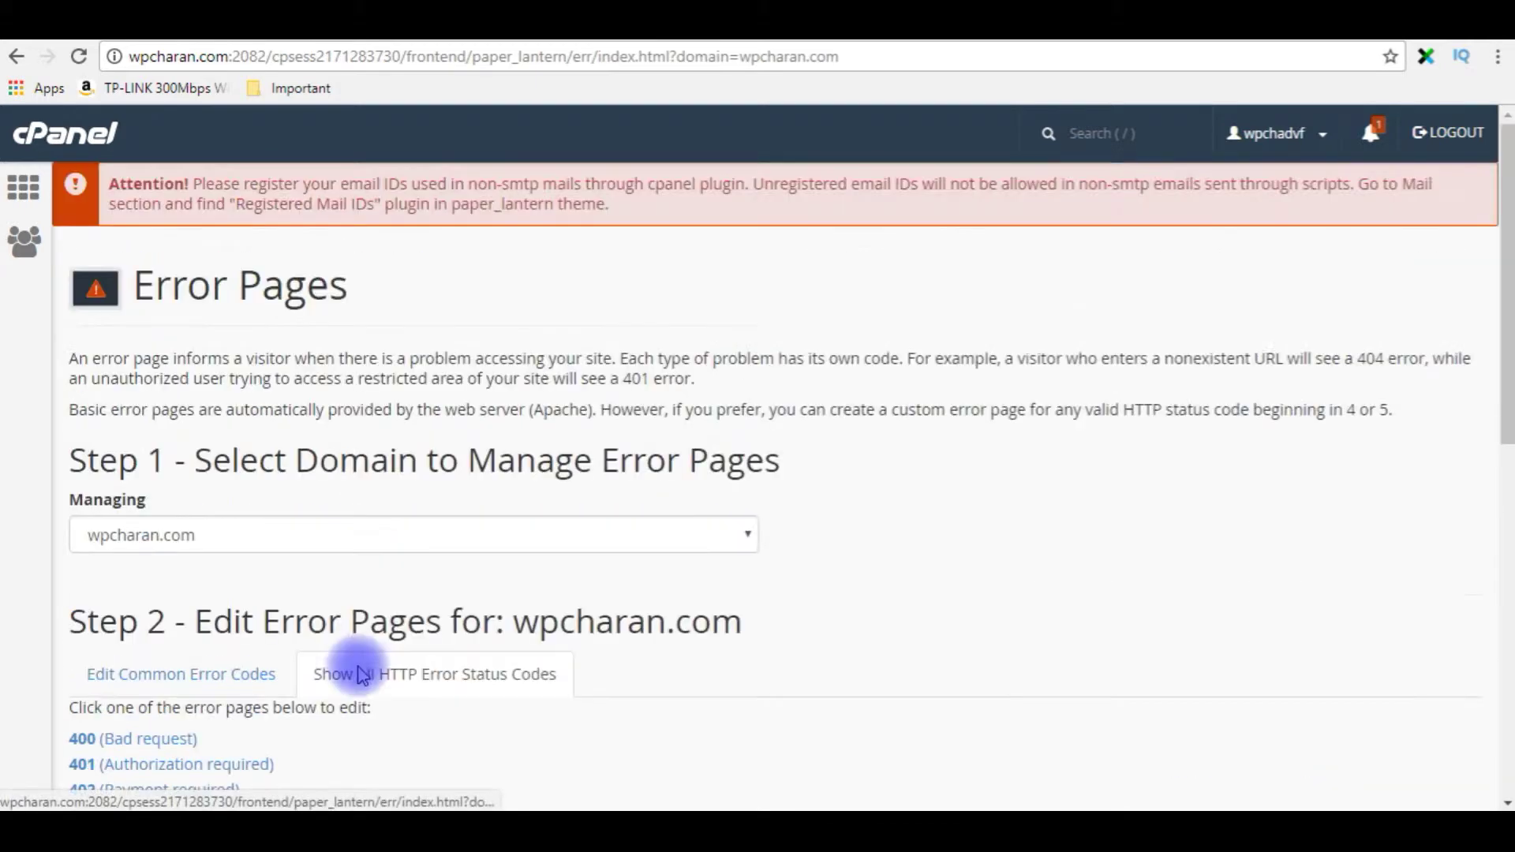
scroll(329, 649, "down", 3)
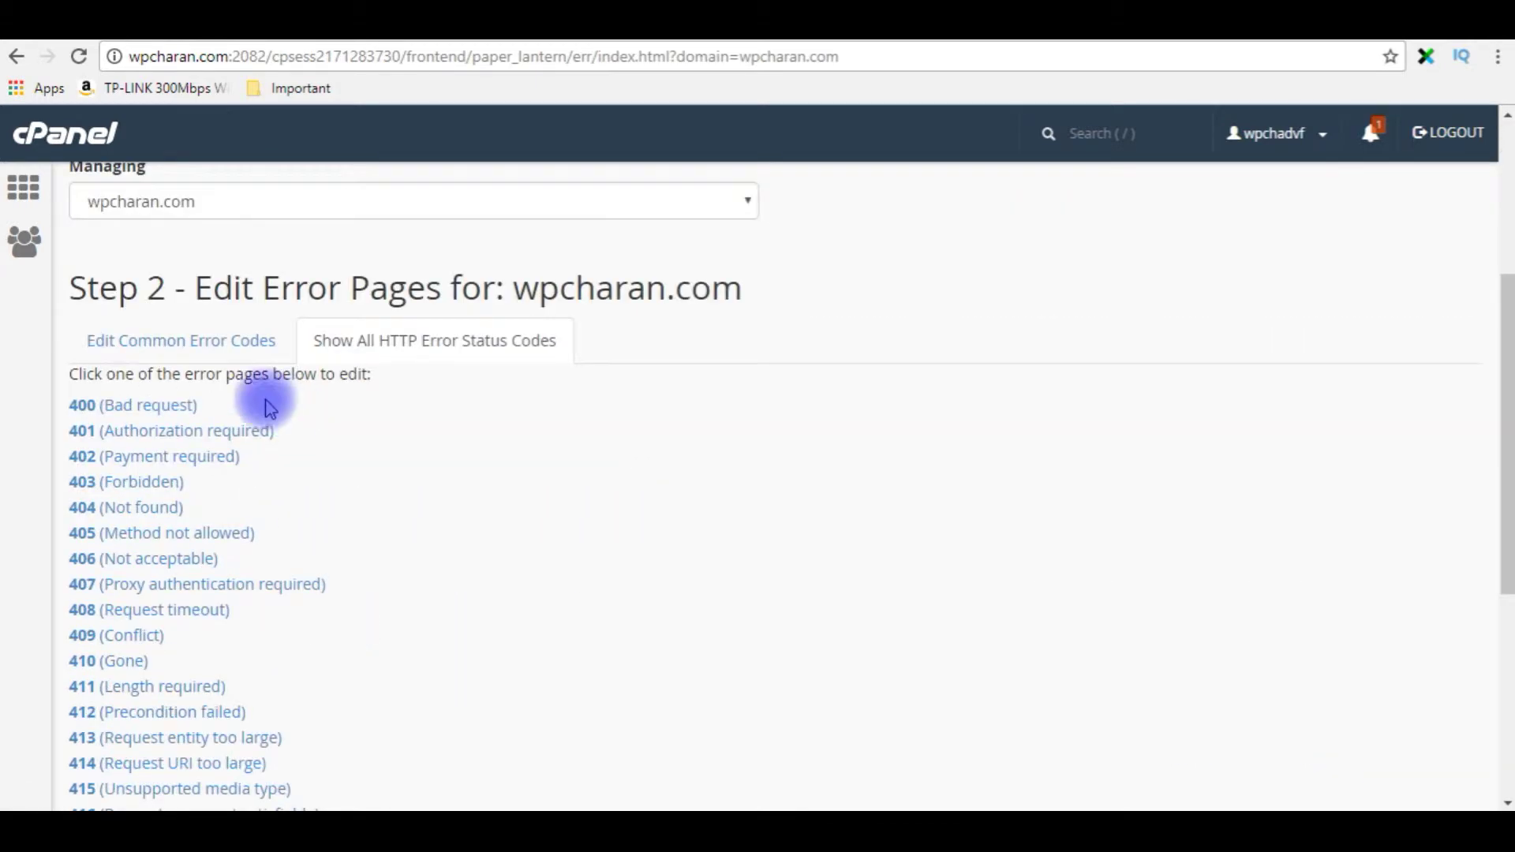
left_click(98, 520)
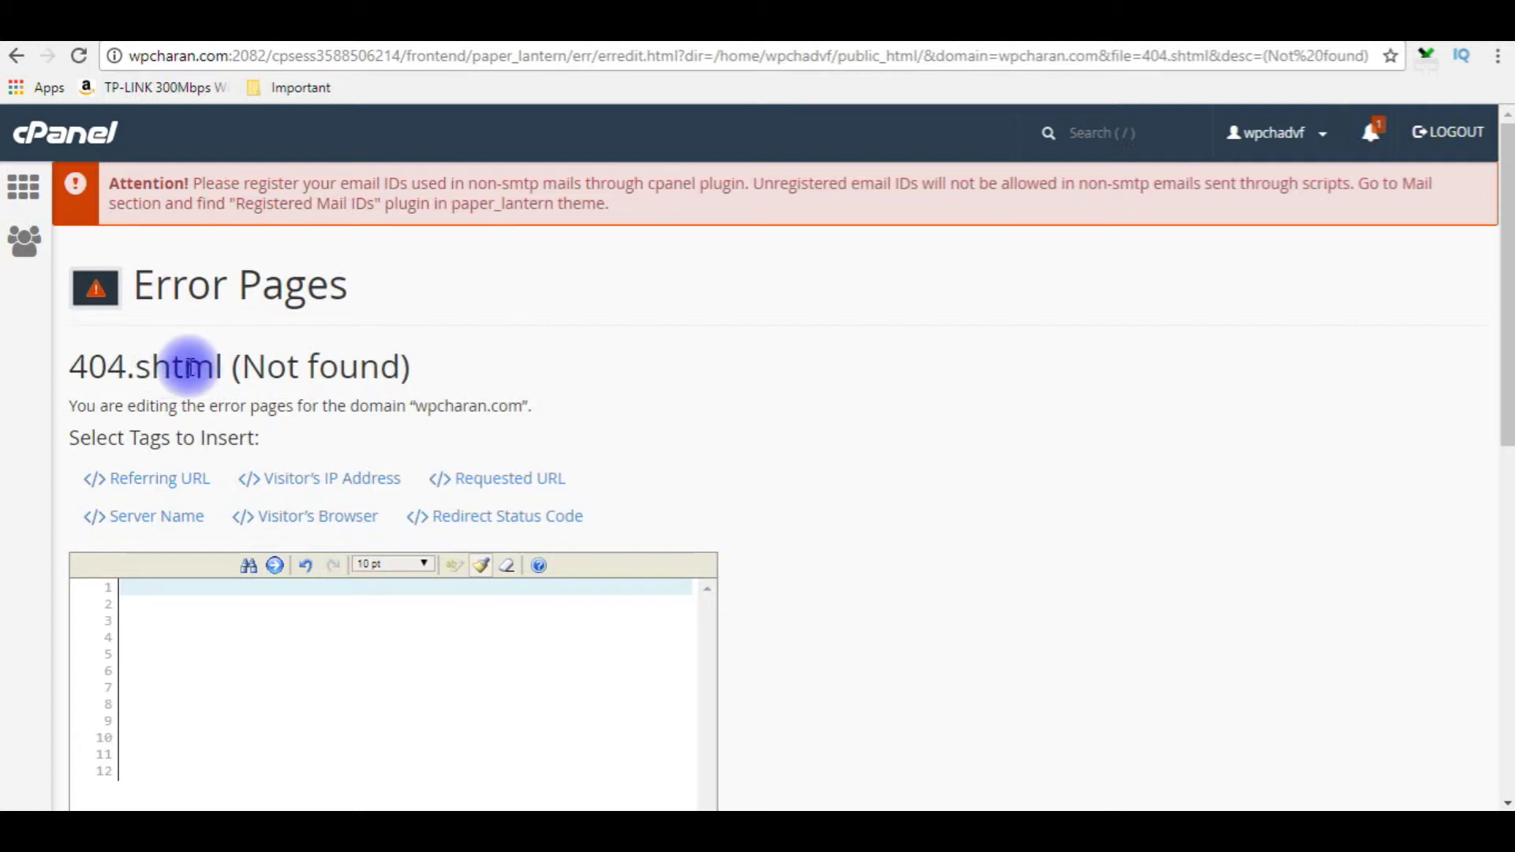
scroll(820, 430, "down", 3)
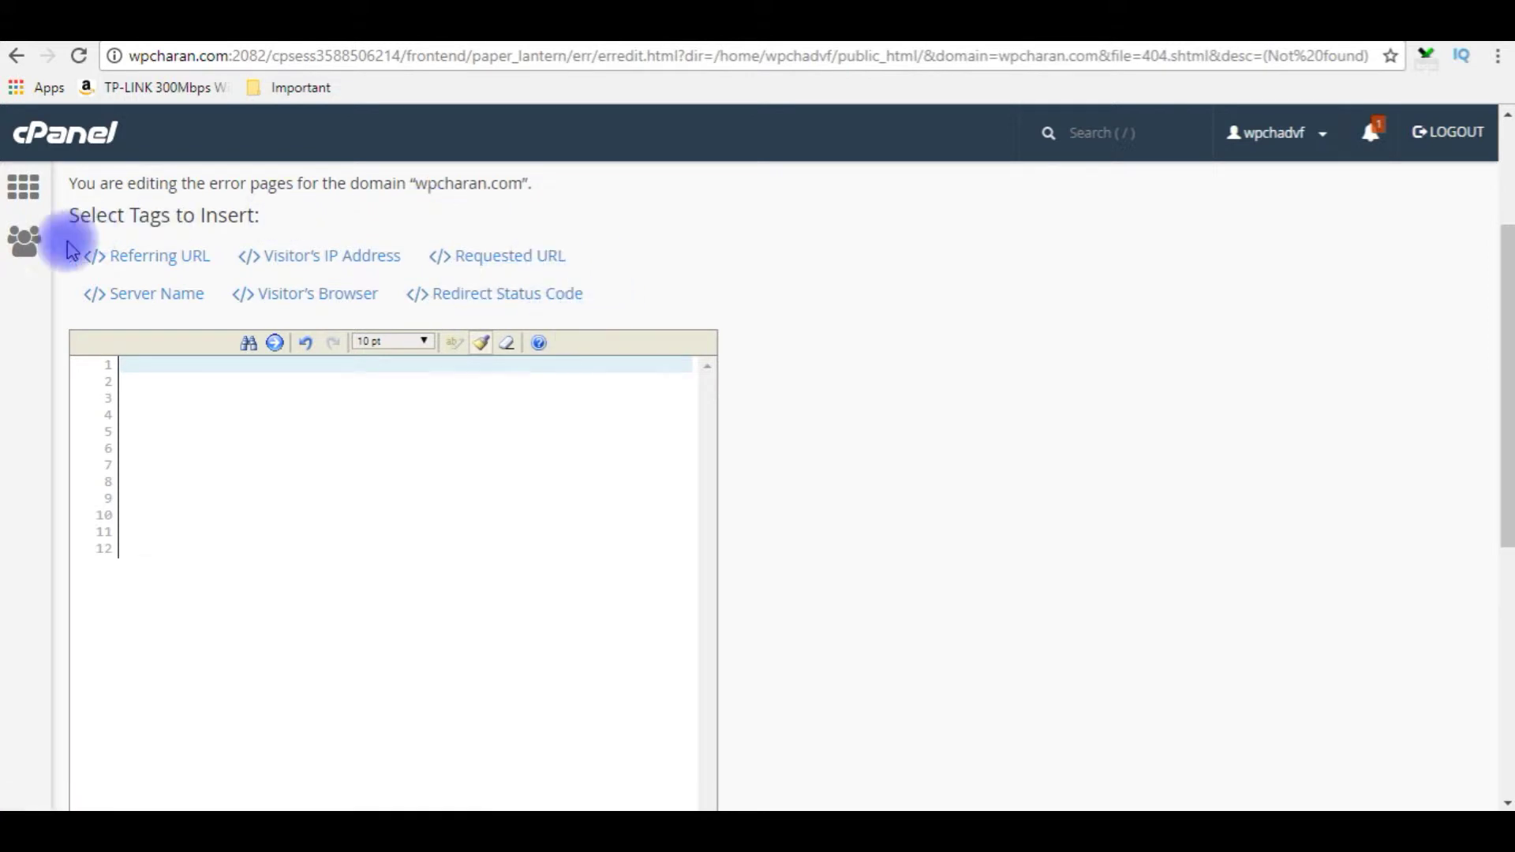
left_click(172, 394)
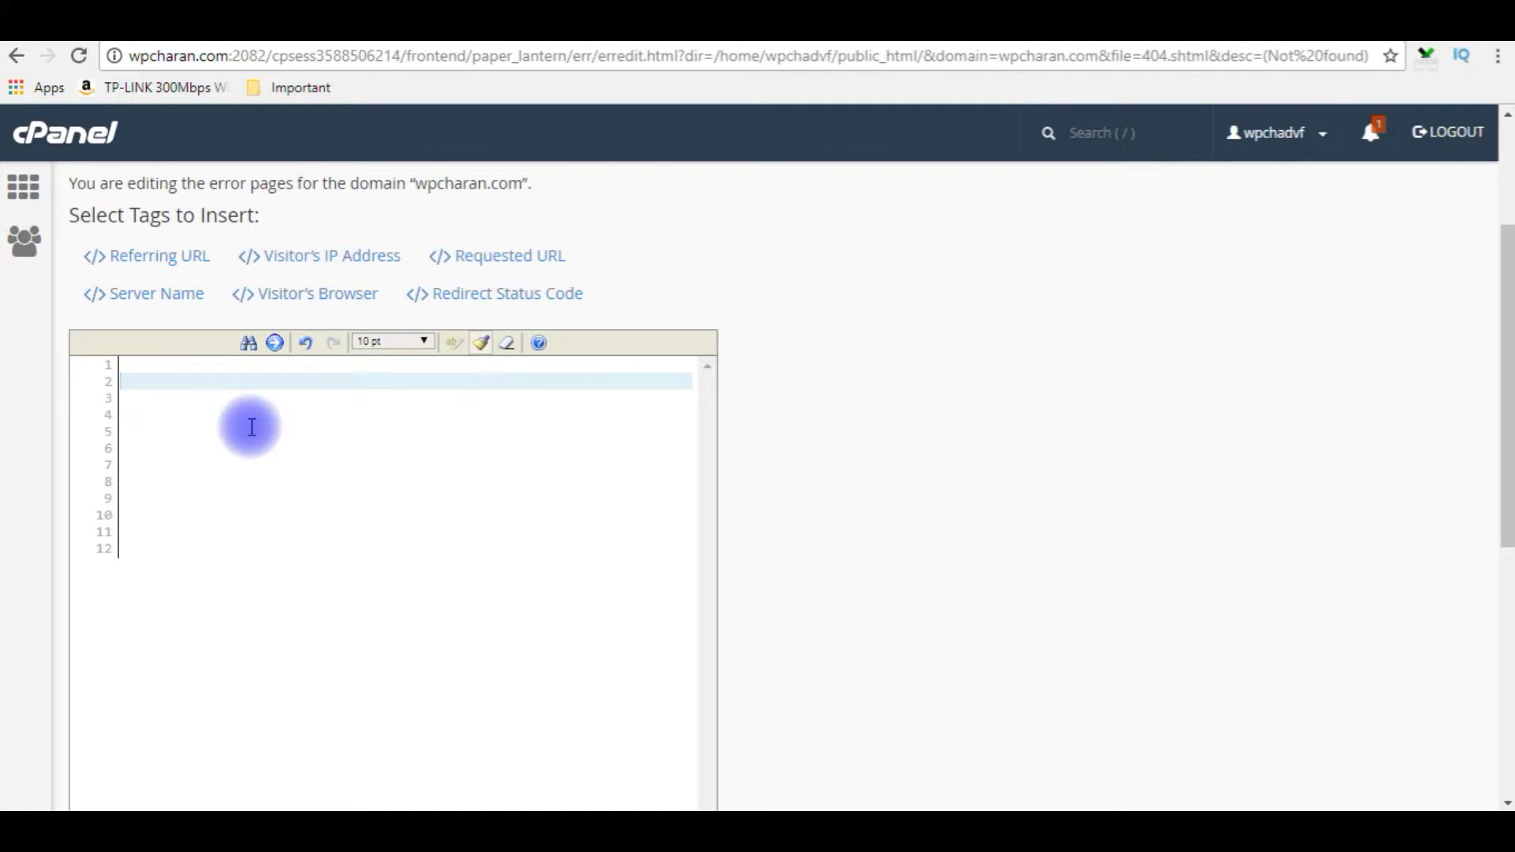
type("<html> <head>   <title>Custom-Error page!</title> </head> <body> <center> <h1>Please Visit <a href=\"\">Home</a></h1> <img src=\"\"/> </center> </body> </html>")
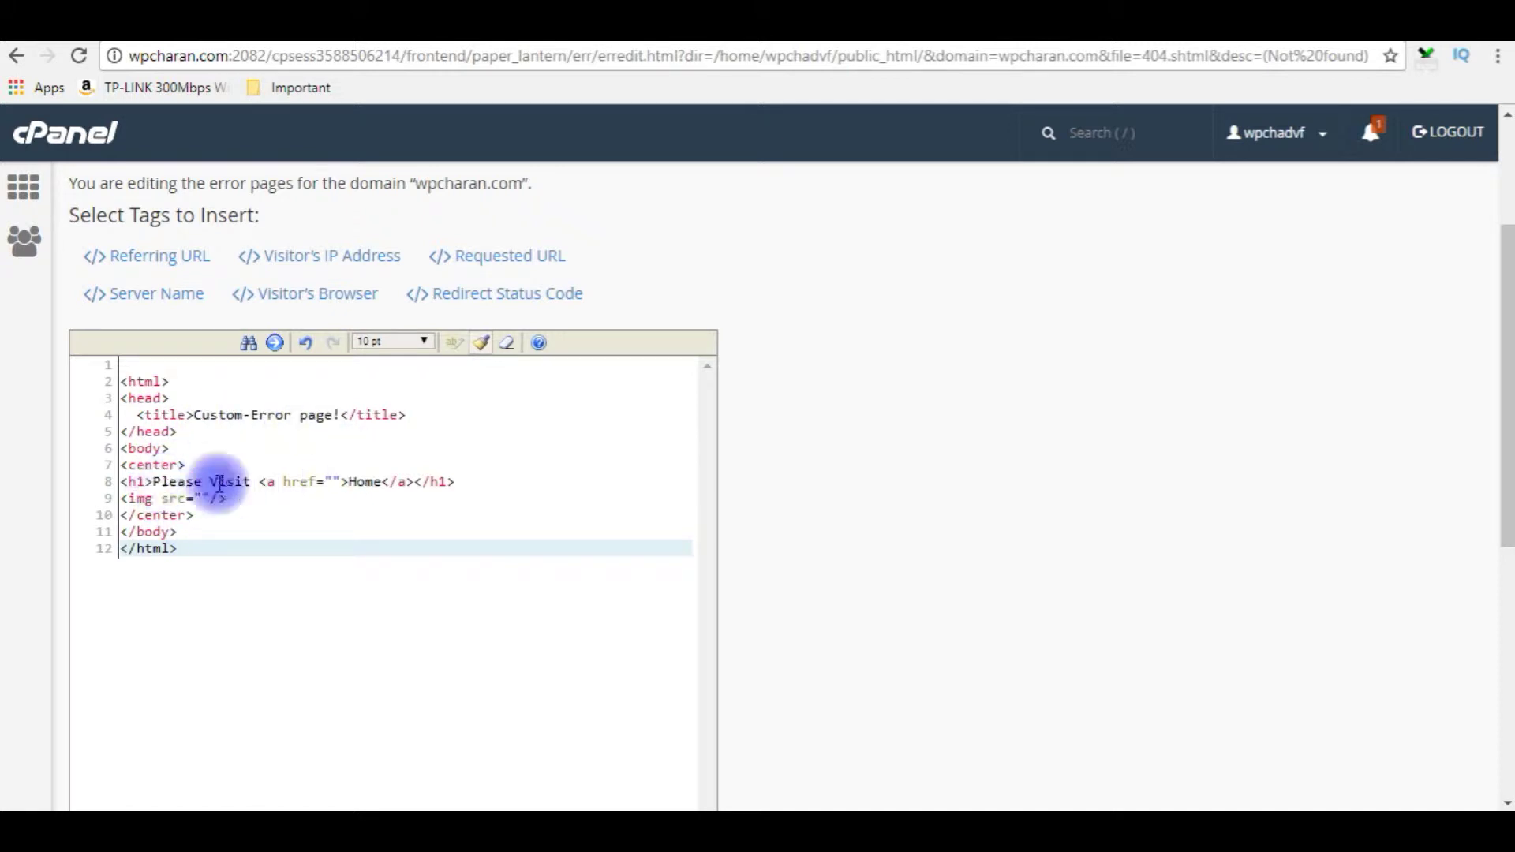
left_click(333, 481)
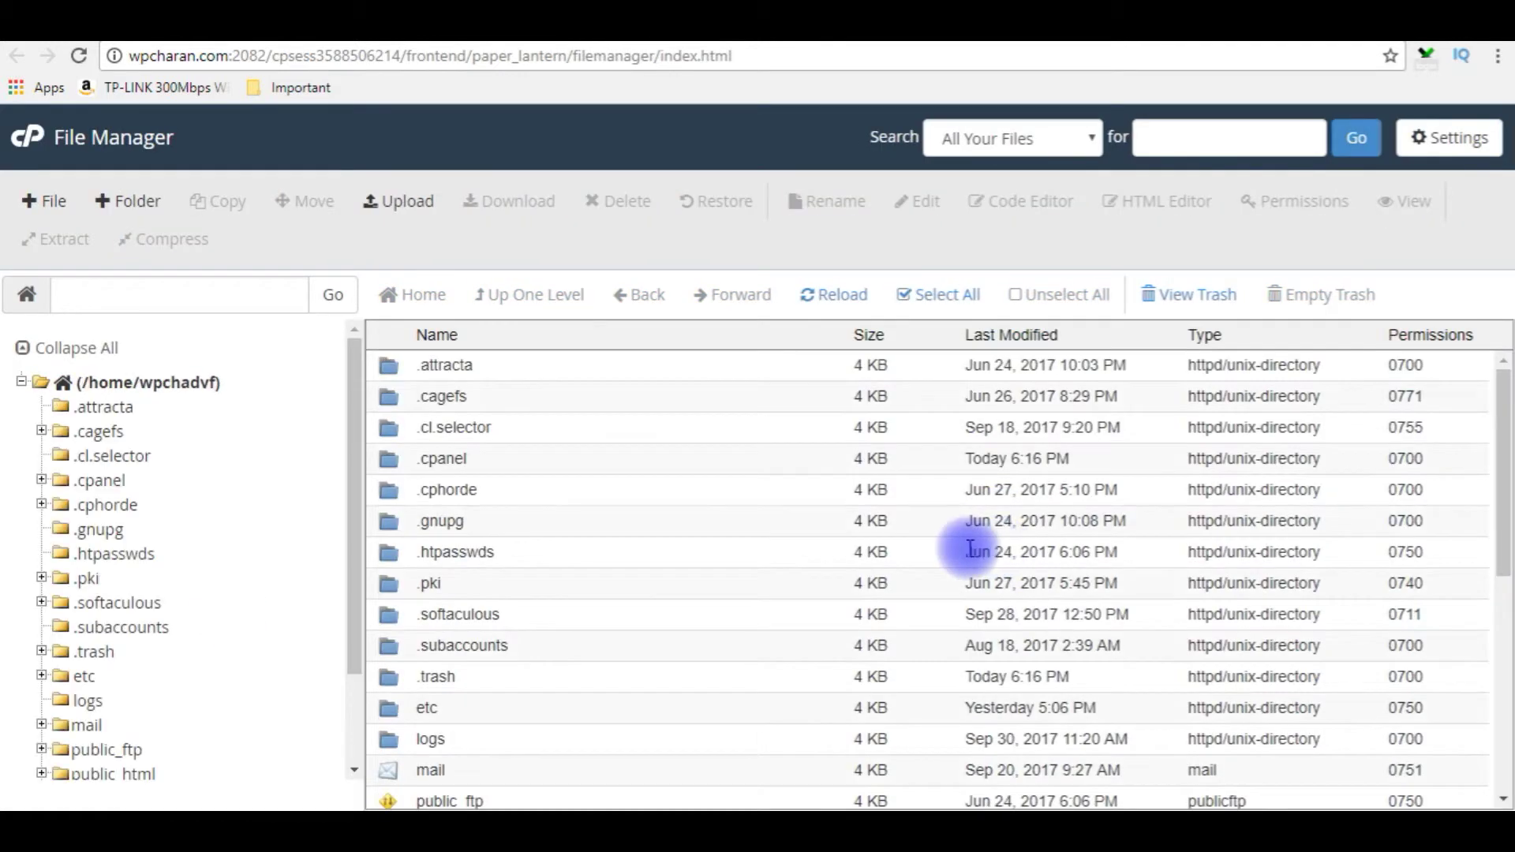
Step: View custom-error.jpg in public_html/Images, the 'Page Not Found!' cartoon
scroll(354, 663, "down", 1)
scroll(355, 663, "down", 1)
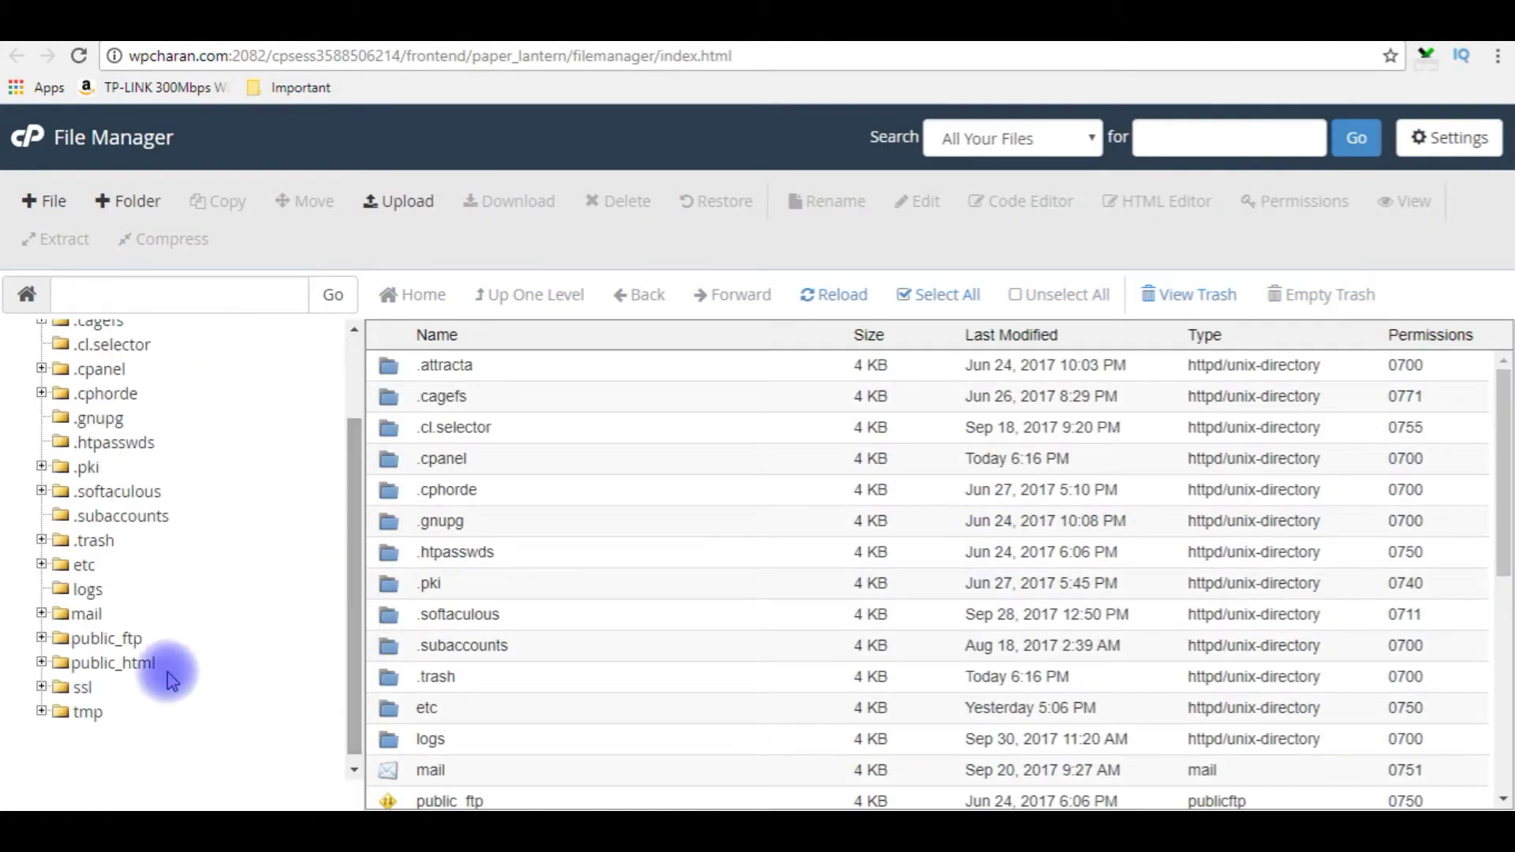
left_click(124, 667)
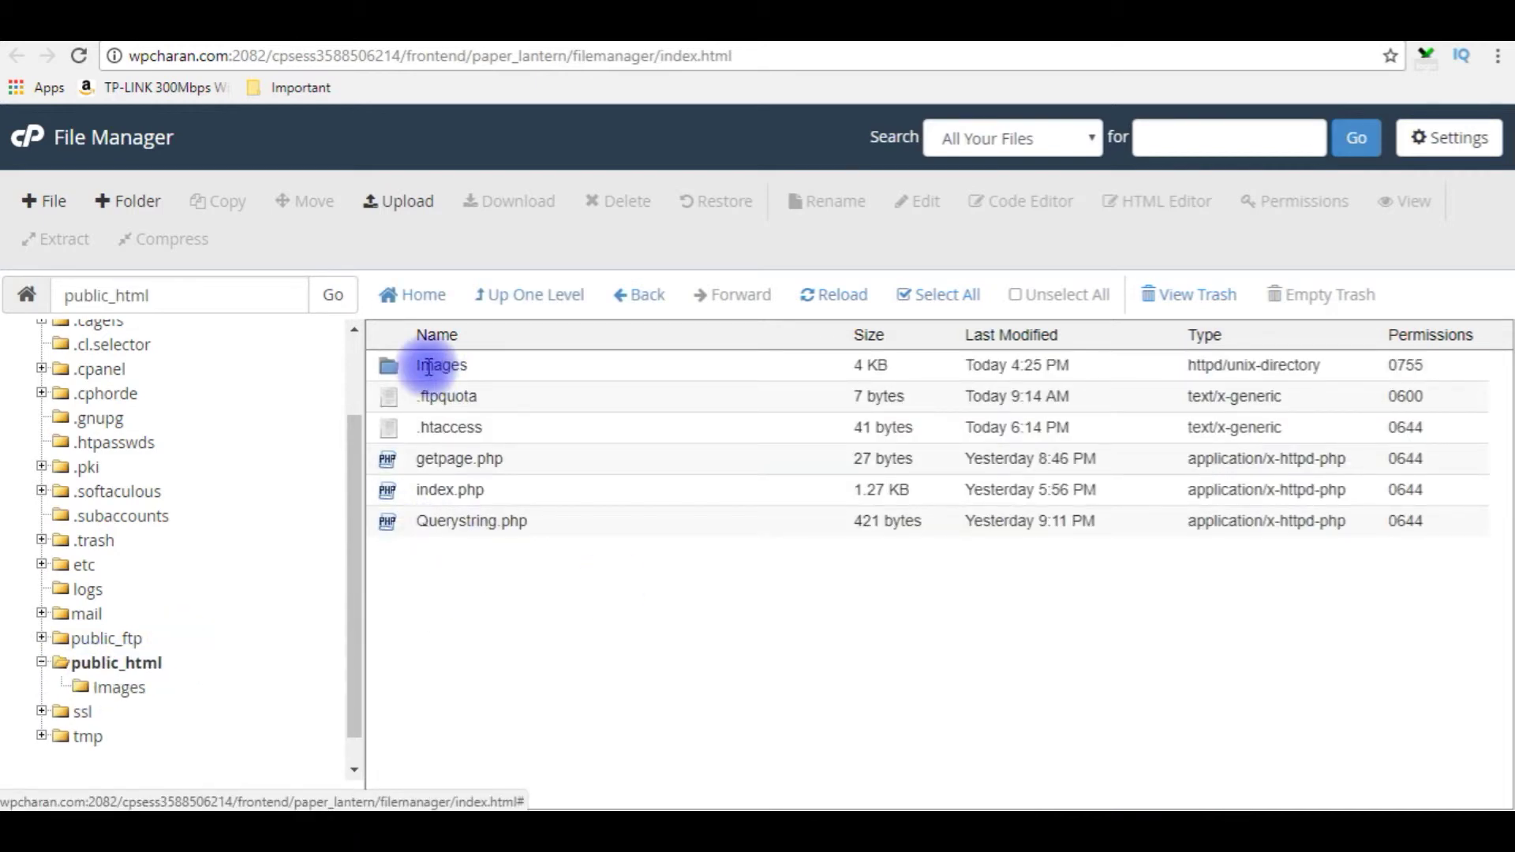
double_click(388, 368)
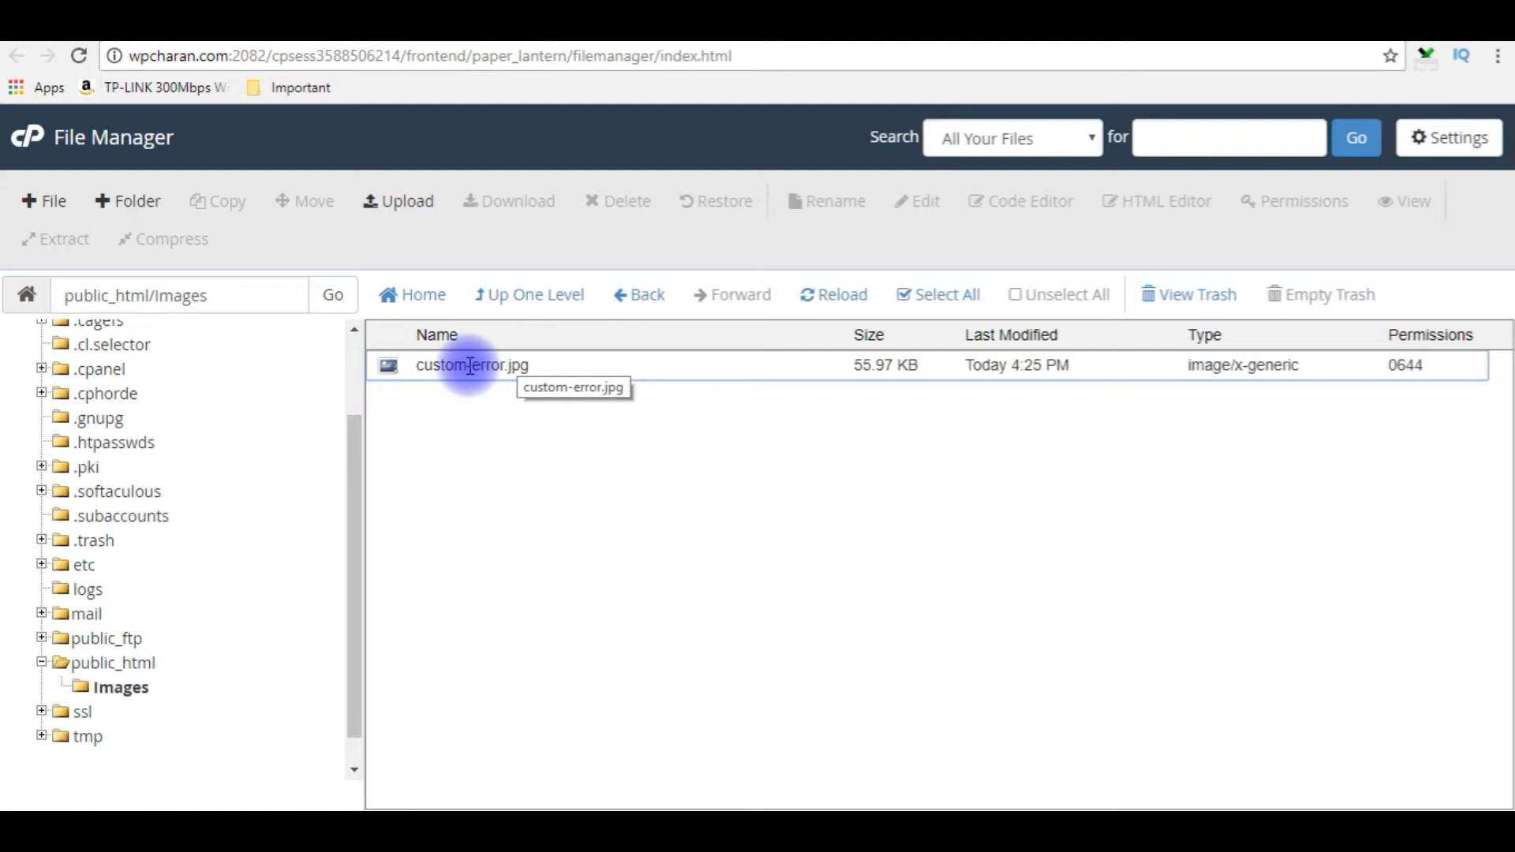
left_click(430, 365)
right_click(432, 369)
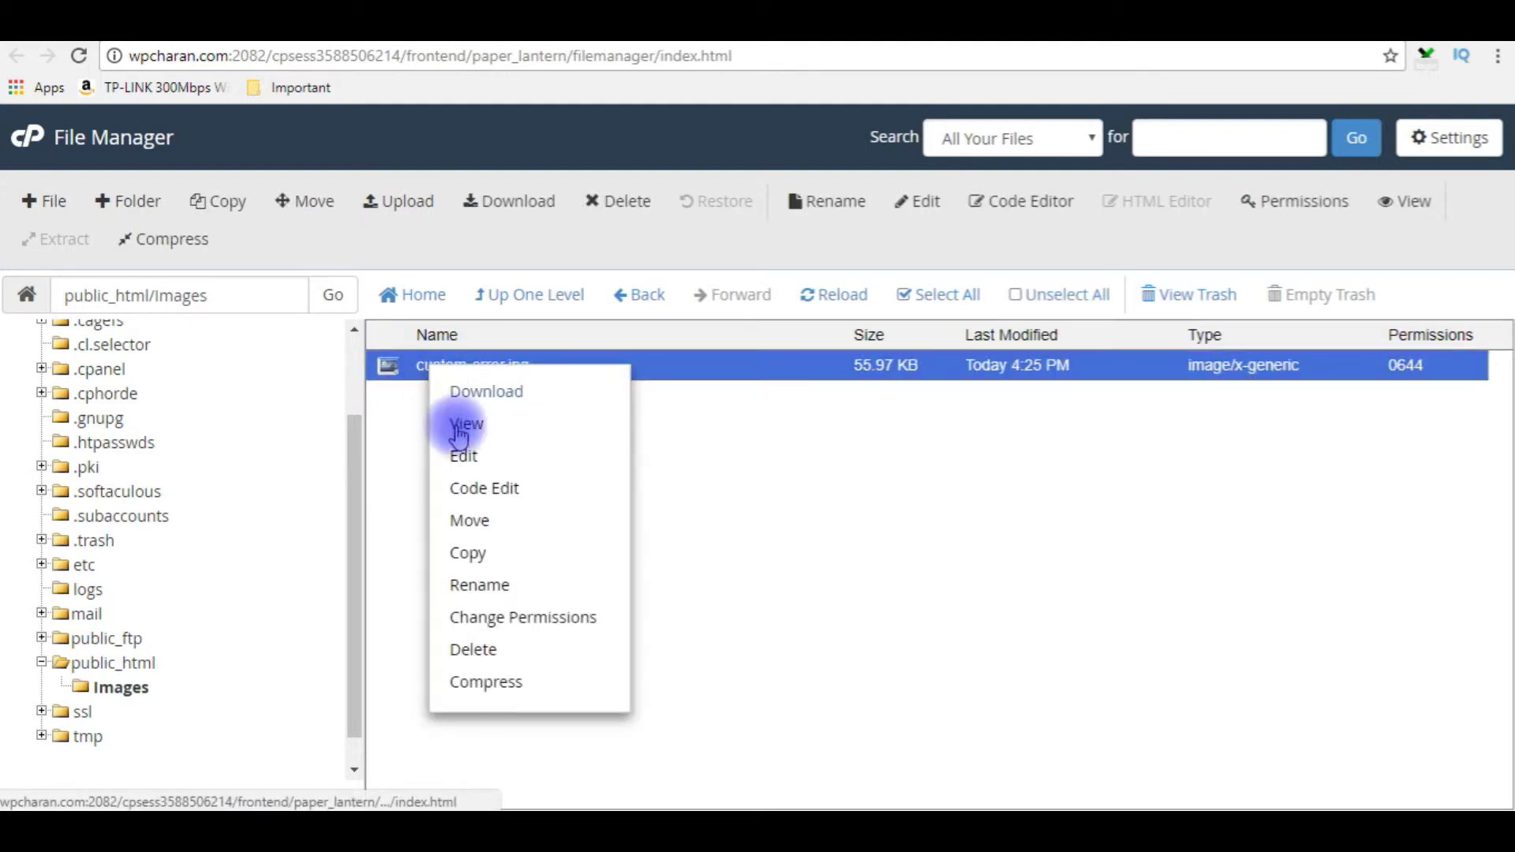
left_click(460, 430)
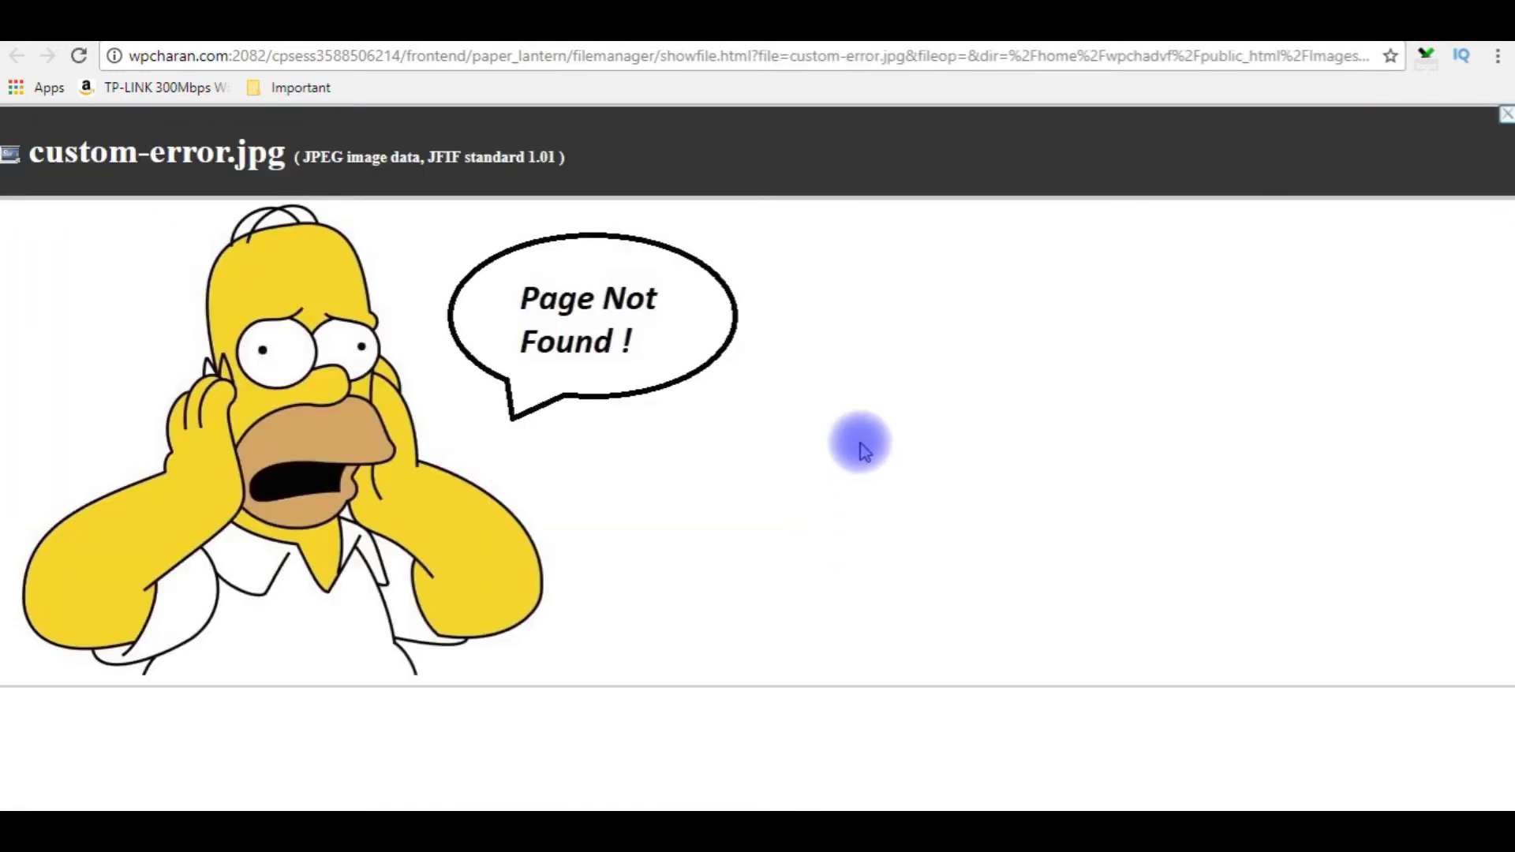
left_click(430, 34)
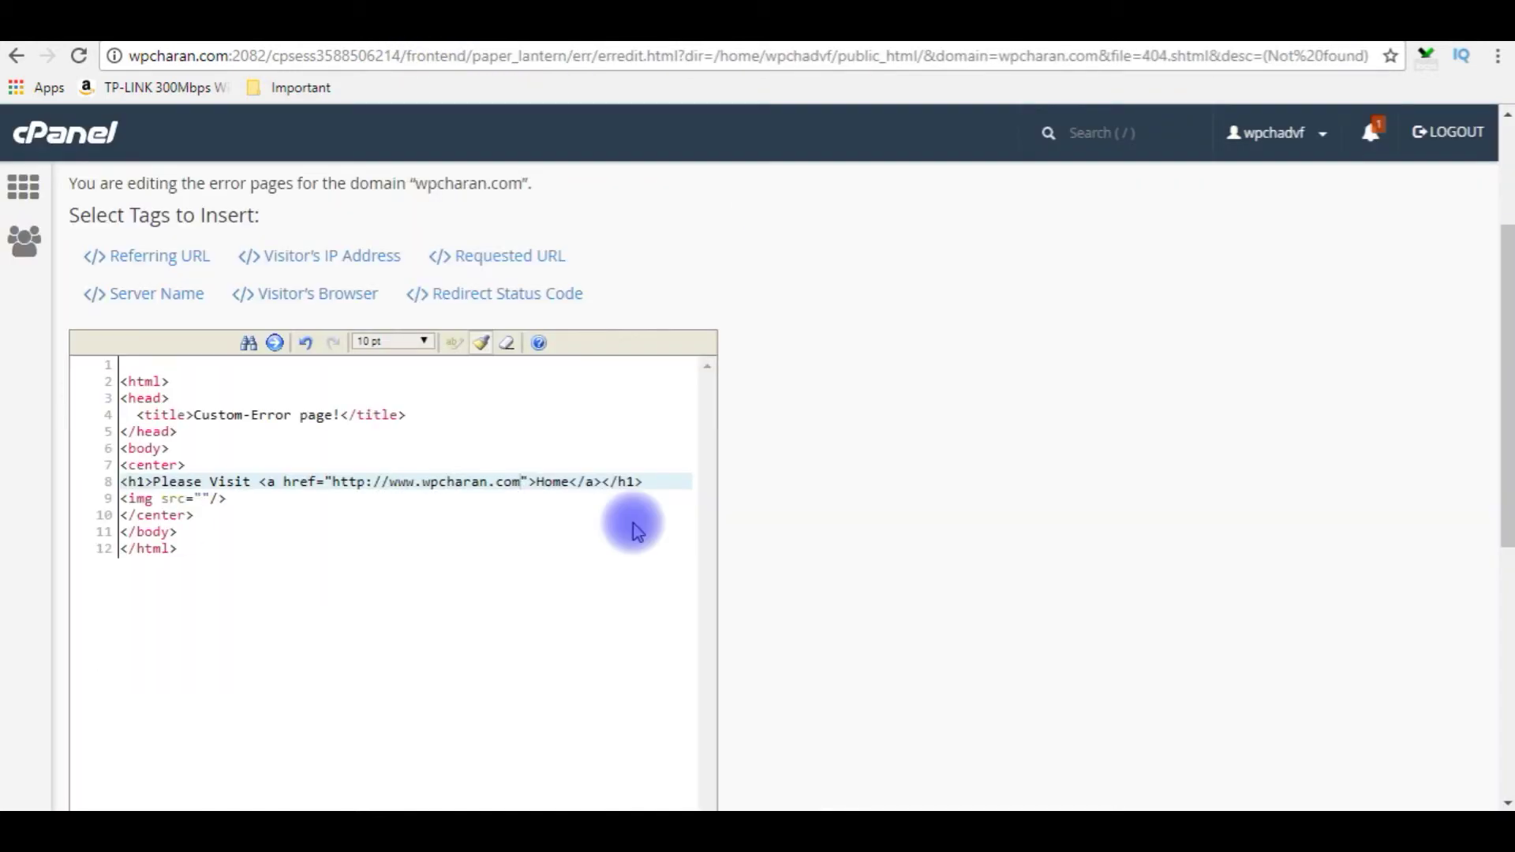
left_click(201, 498)
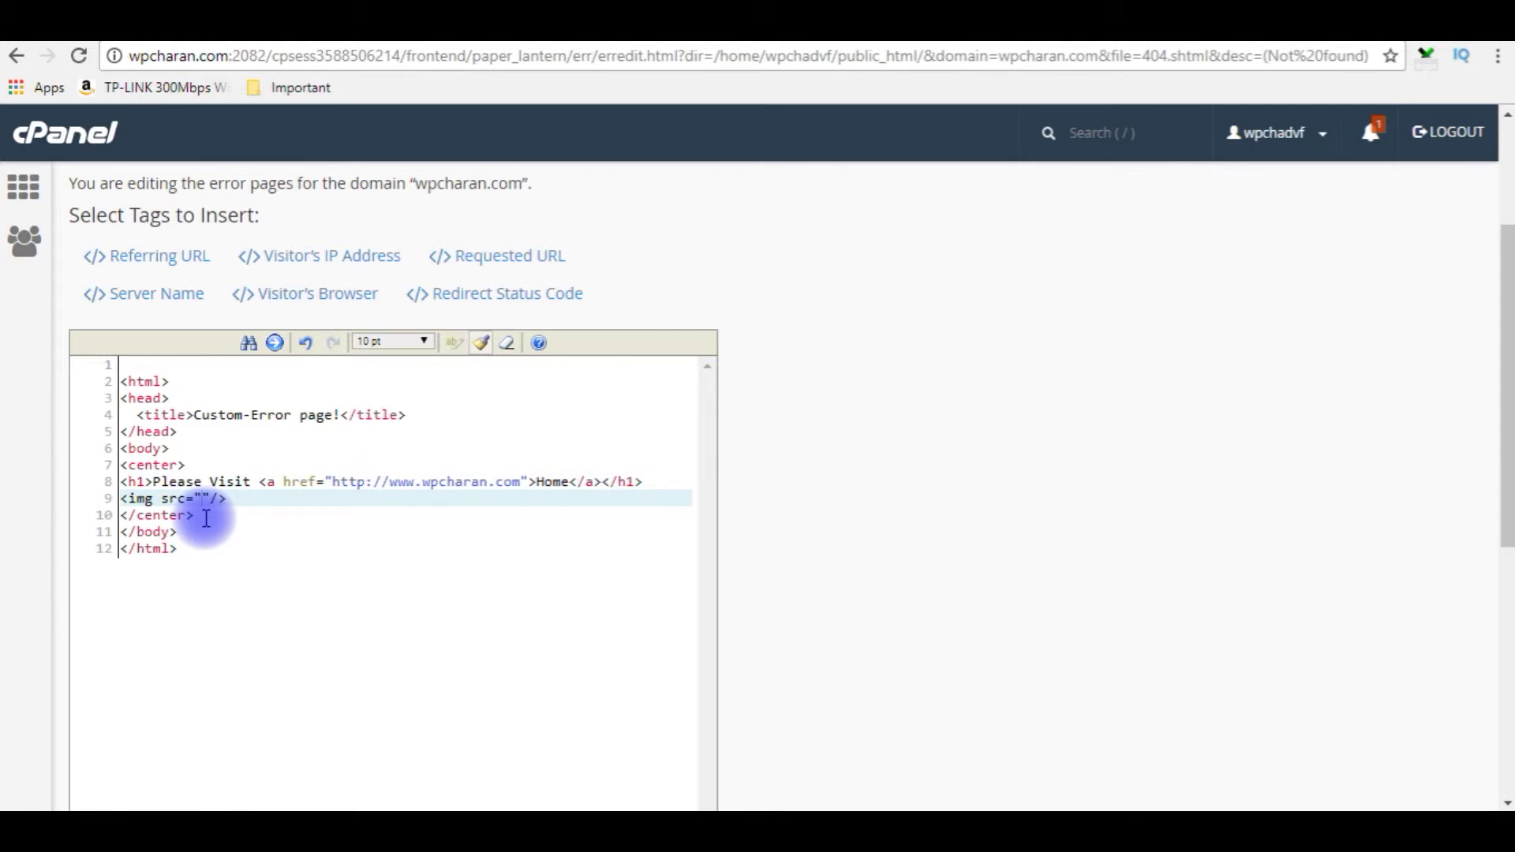
type("http://wpcharan.com/Images/custom-error.jpg")
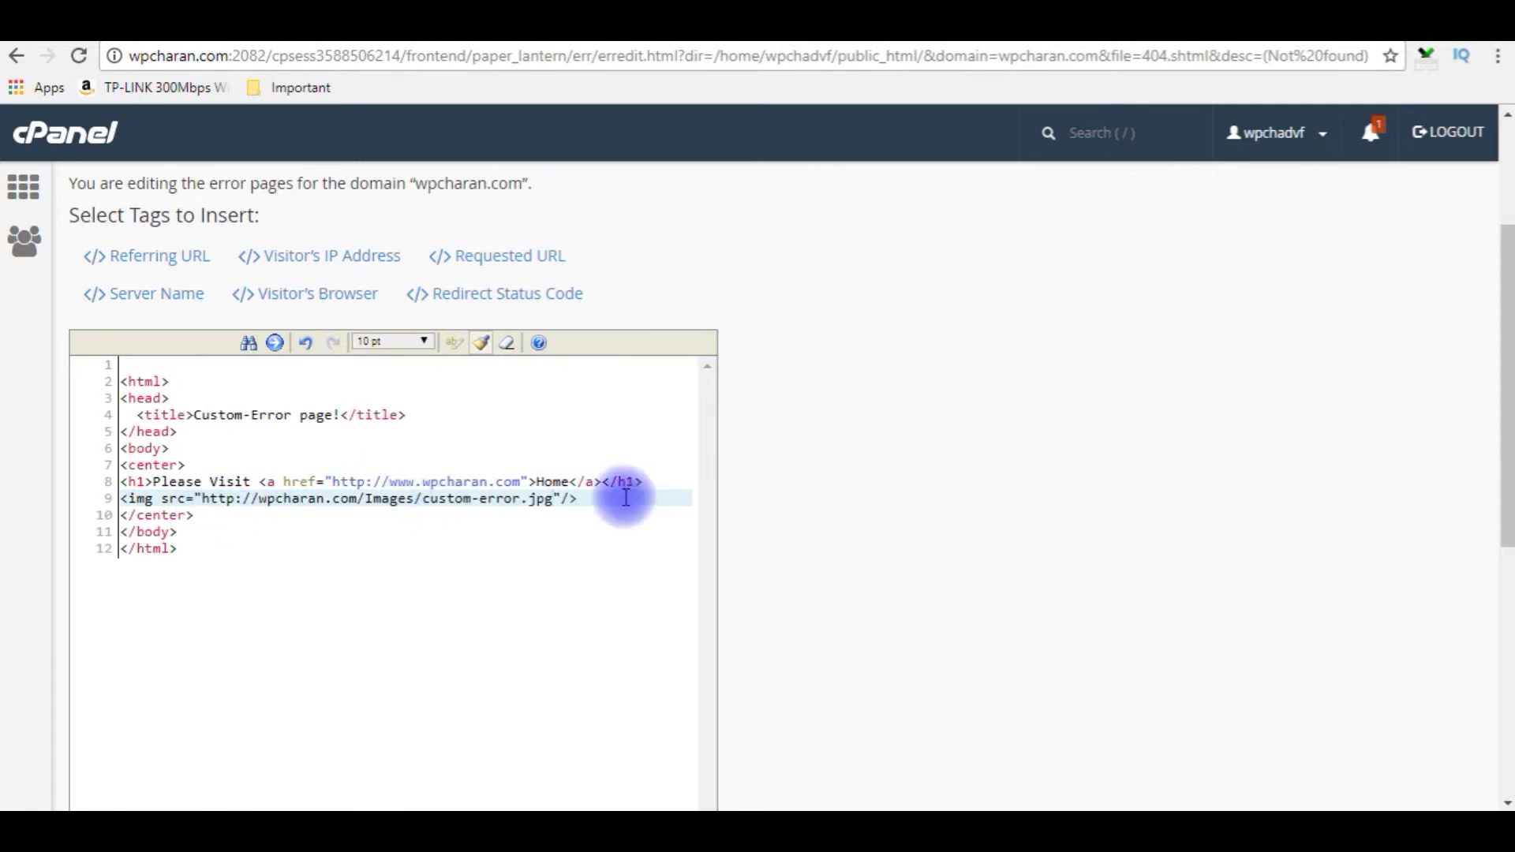
scroll(734, 498, "down", 5)
left_click(99, 635)
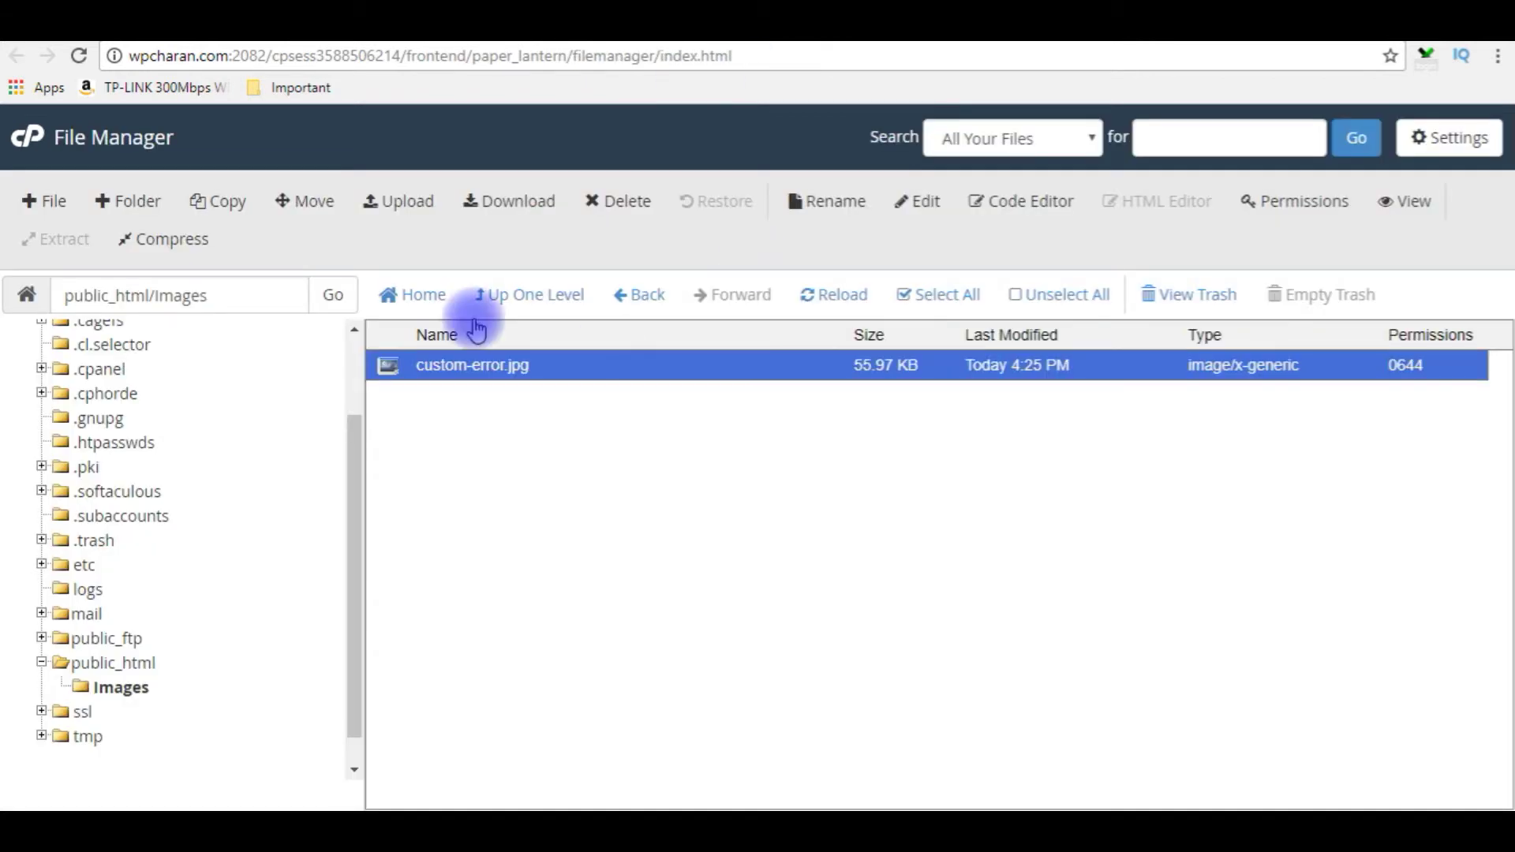
Step: Go up one level to public_html, now listing 404.shtml
left_click(526, 304)
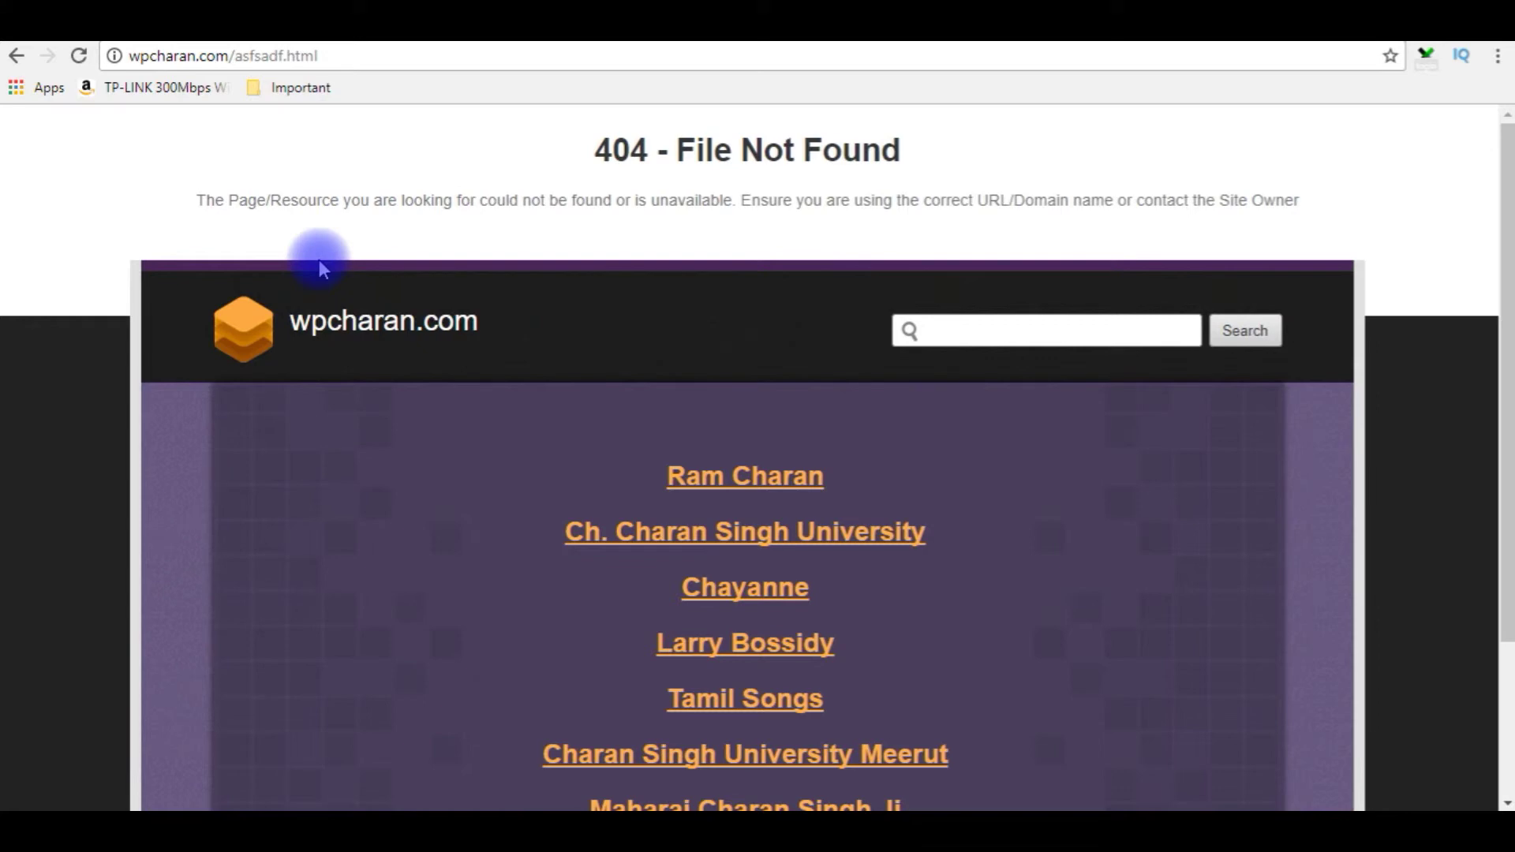
Step: Reload wpcharan.com/asfsadf.html; the generic 404 page still appears
left_click(323, 56)
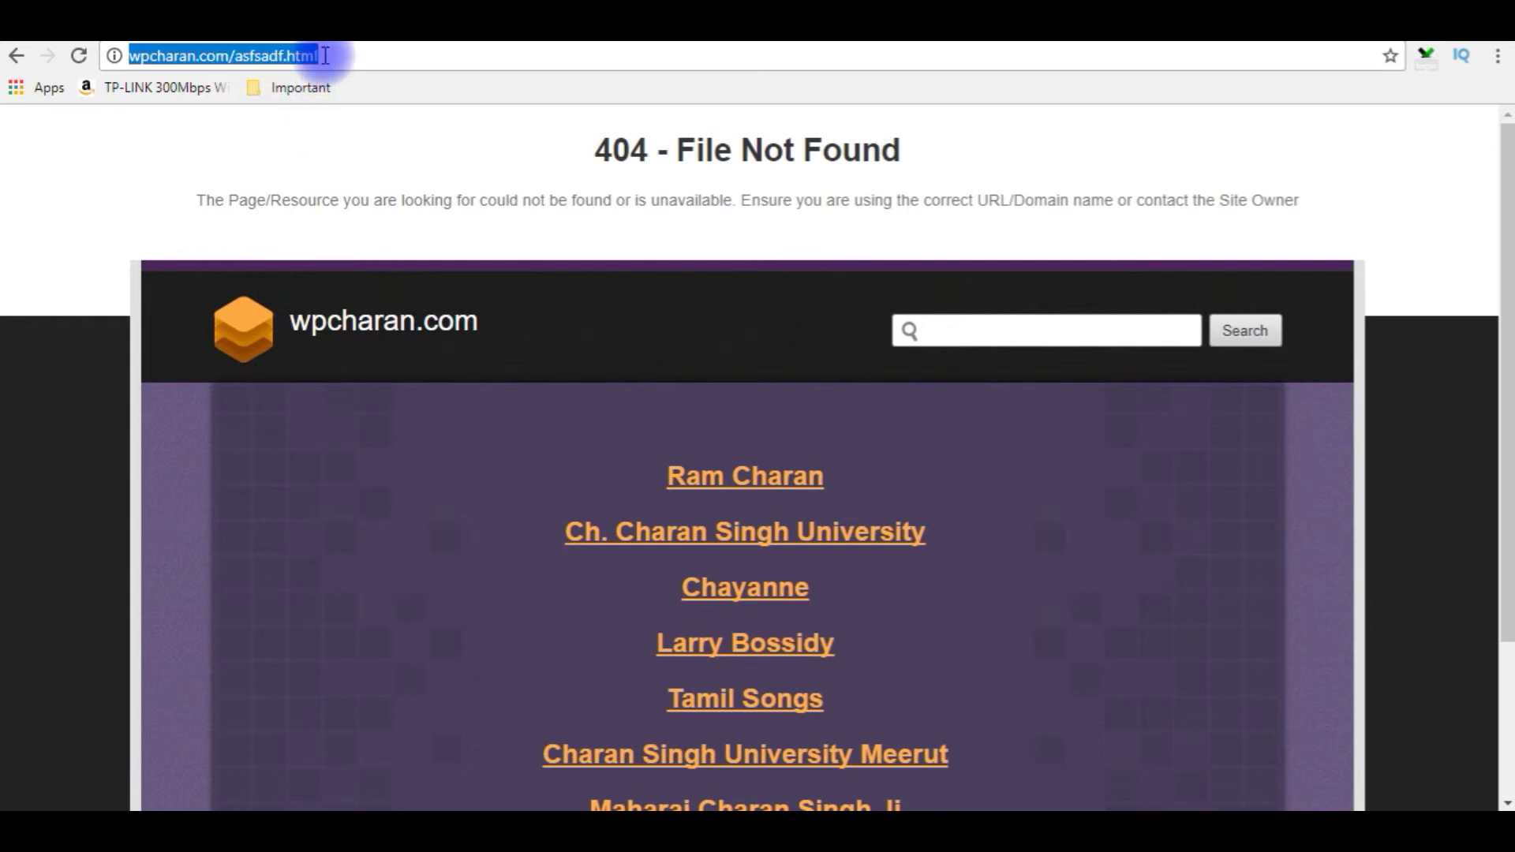
key("Return")
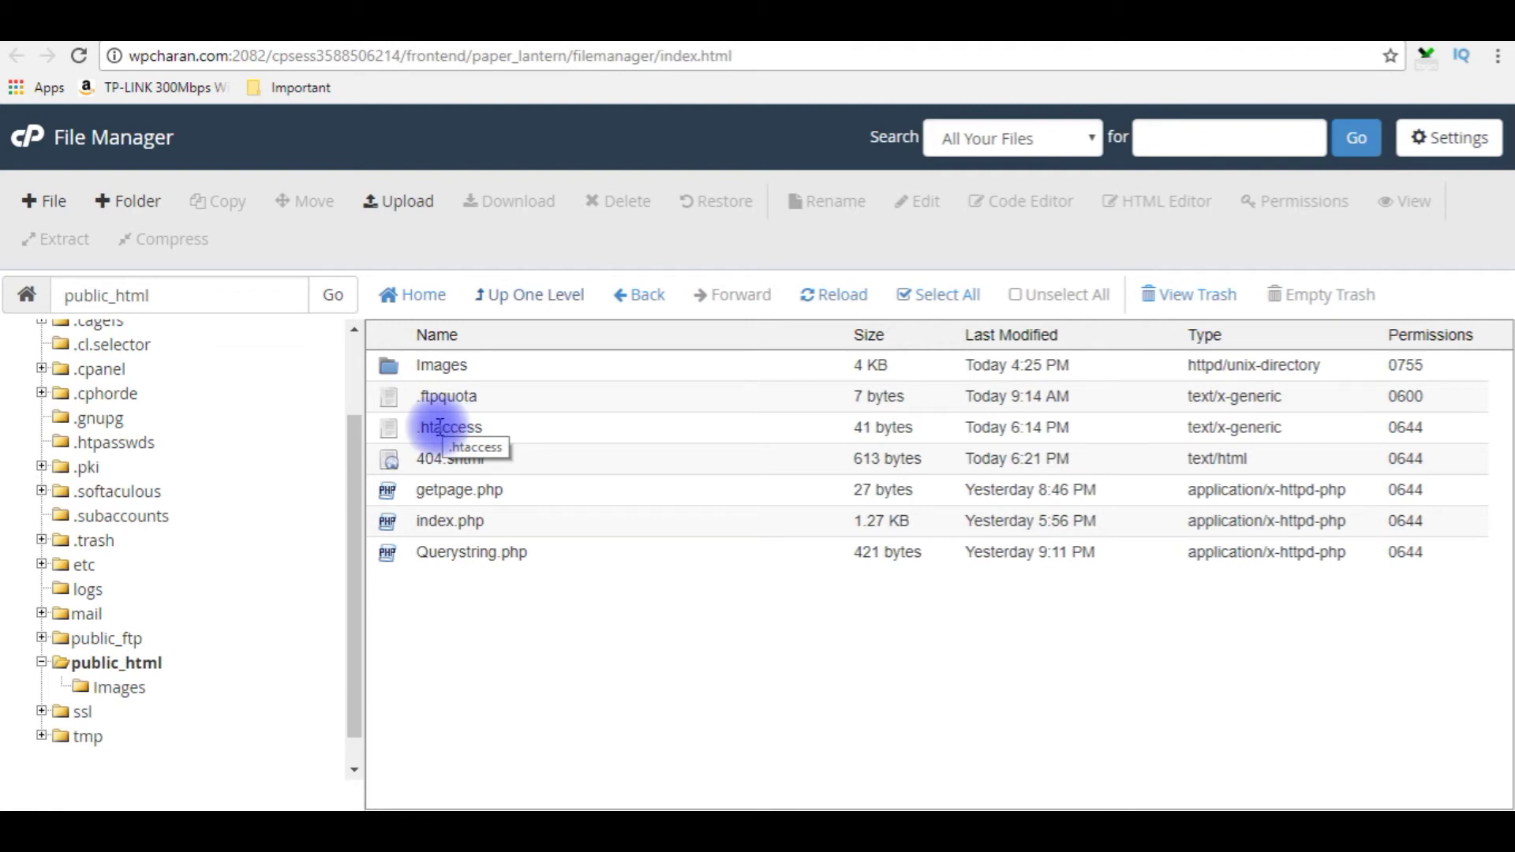
Step: Open public_html/.htaccess in the File Manager text editor
right_click(440, 427)
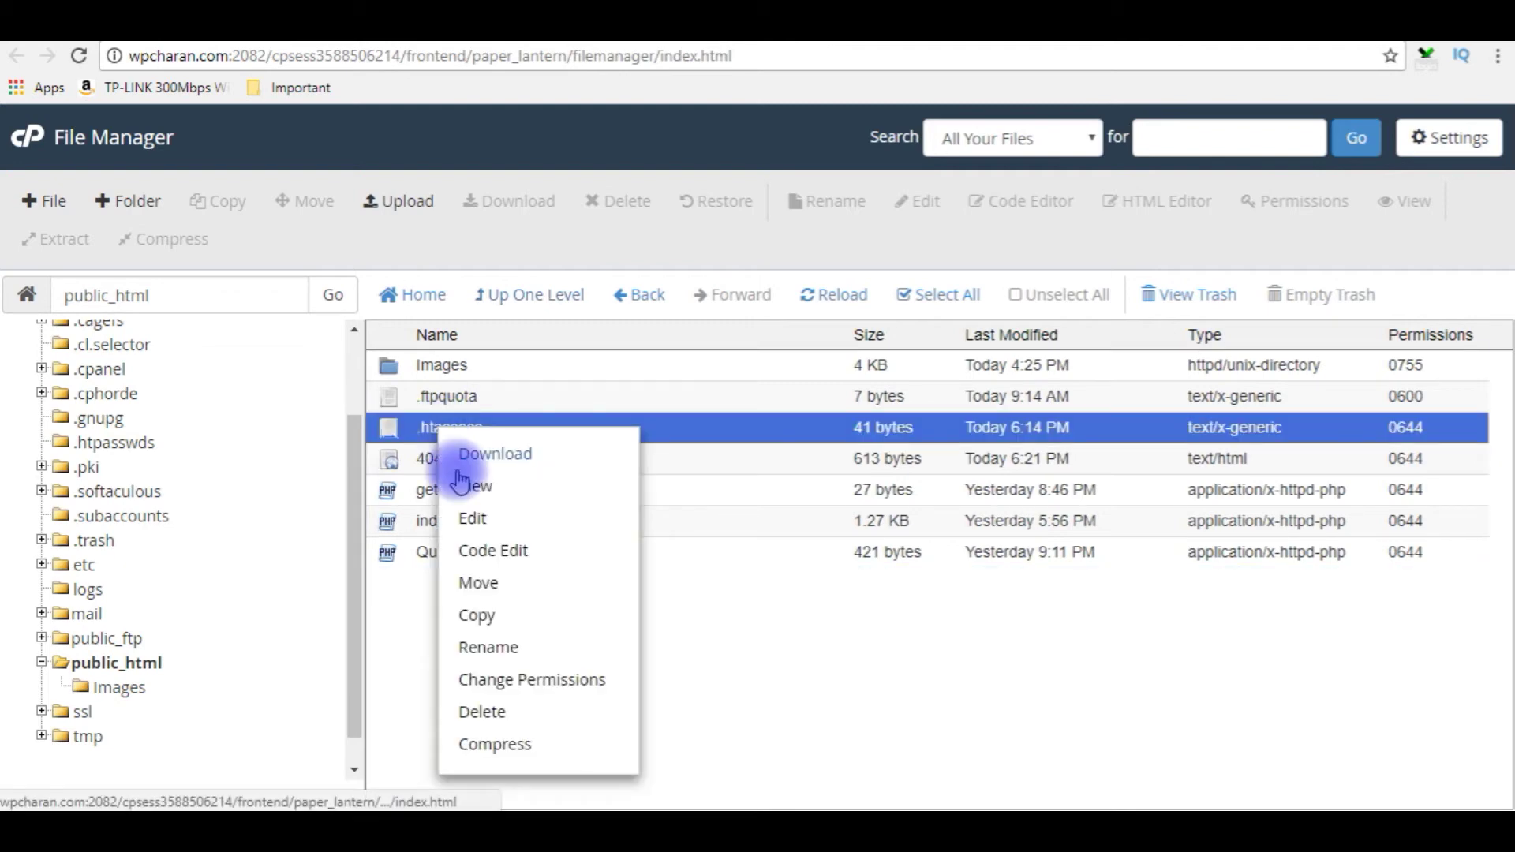
left_click(475, 519)
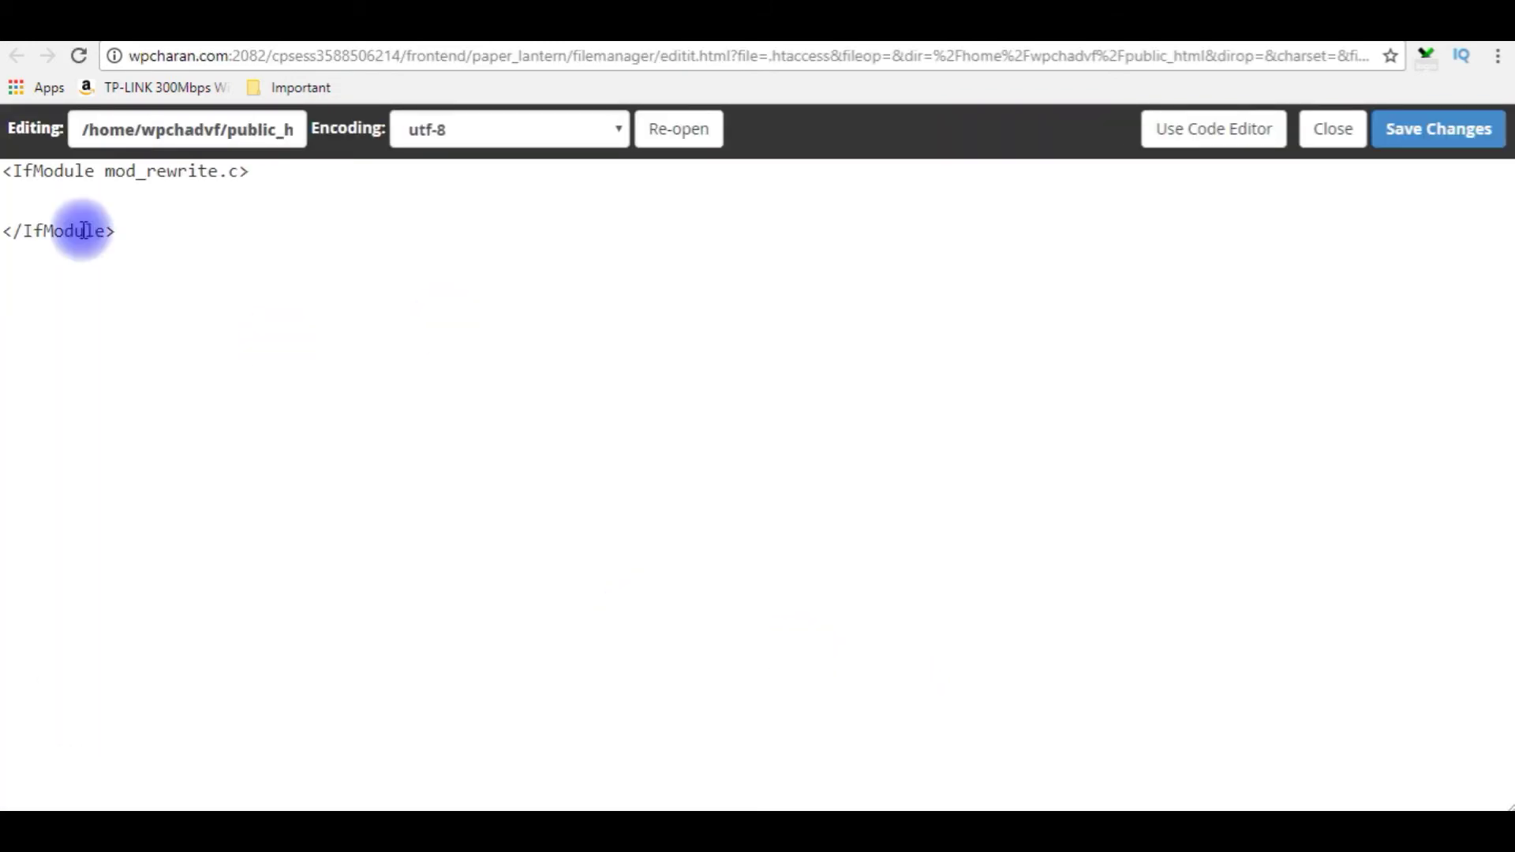
Step: Add ErrorDocument 404 /404.shtml inside the IfModule block and save .htaccess
left_click(49, 206)
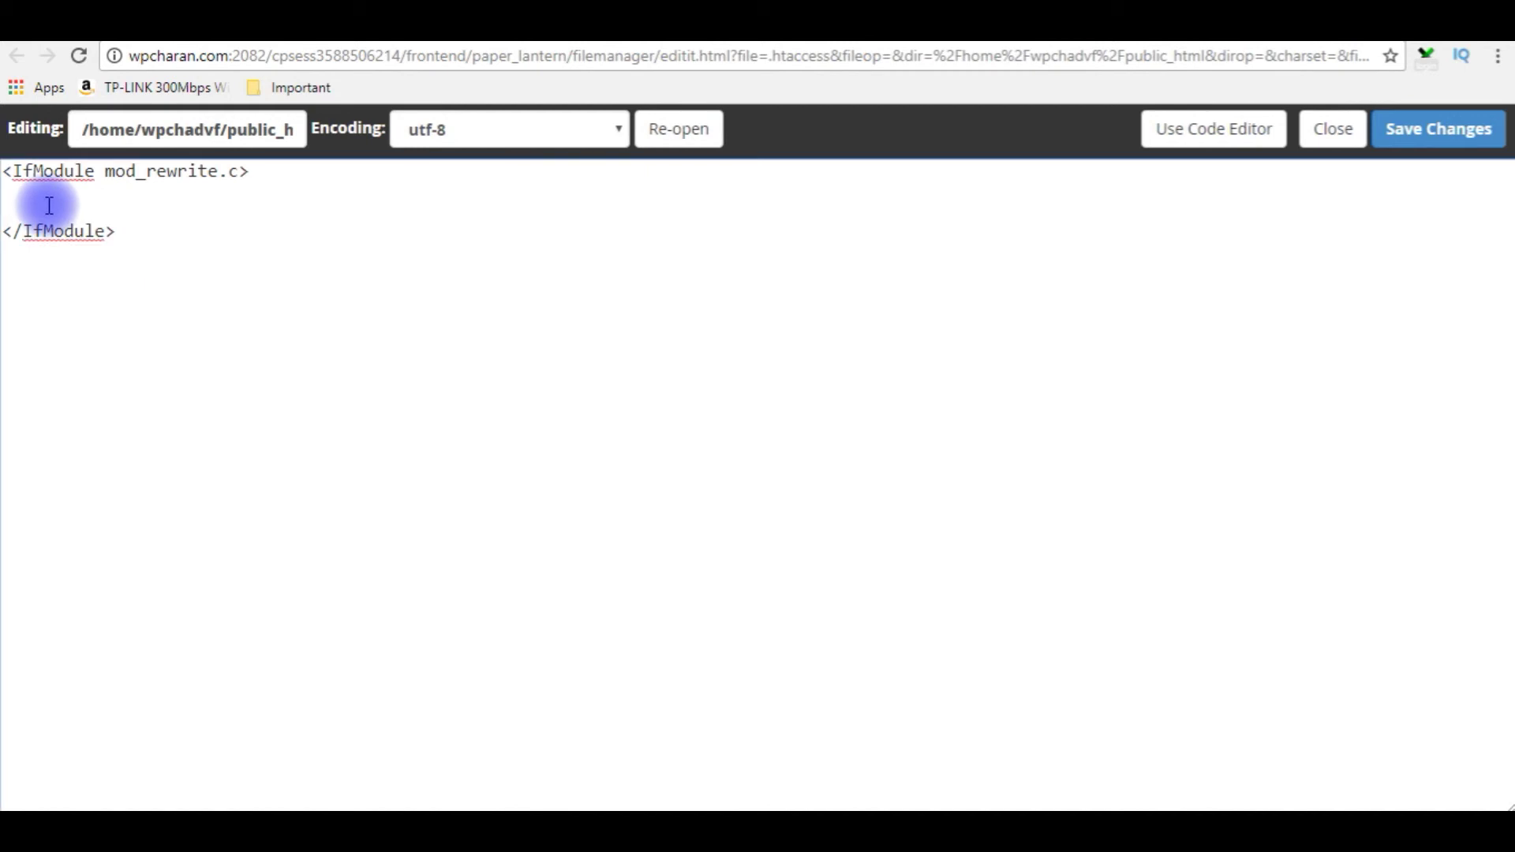
key("Return")
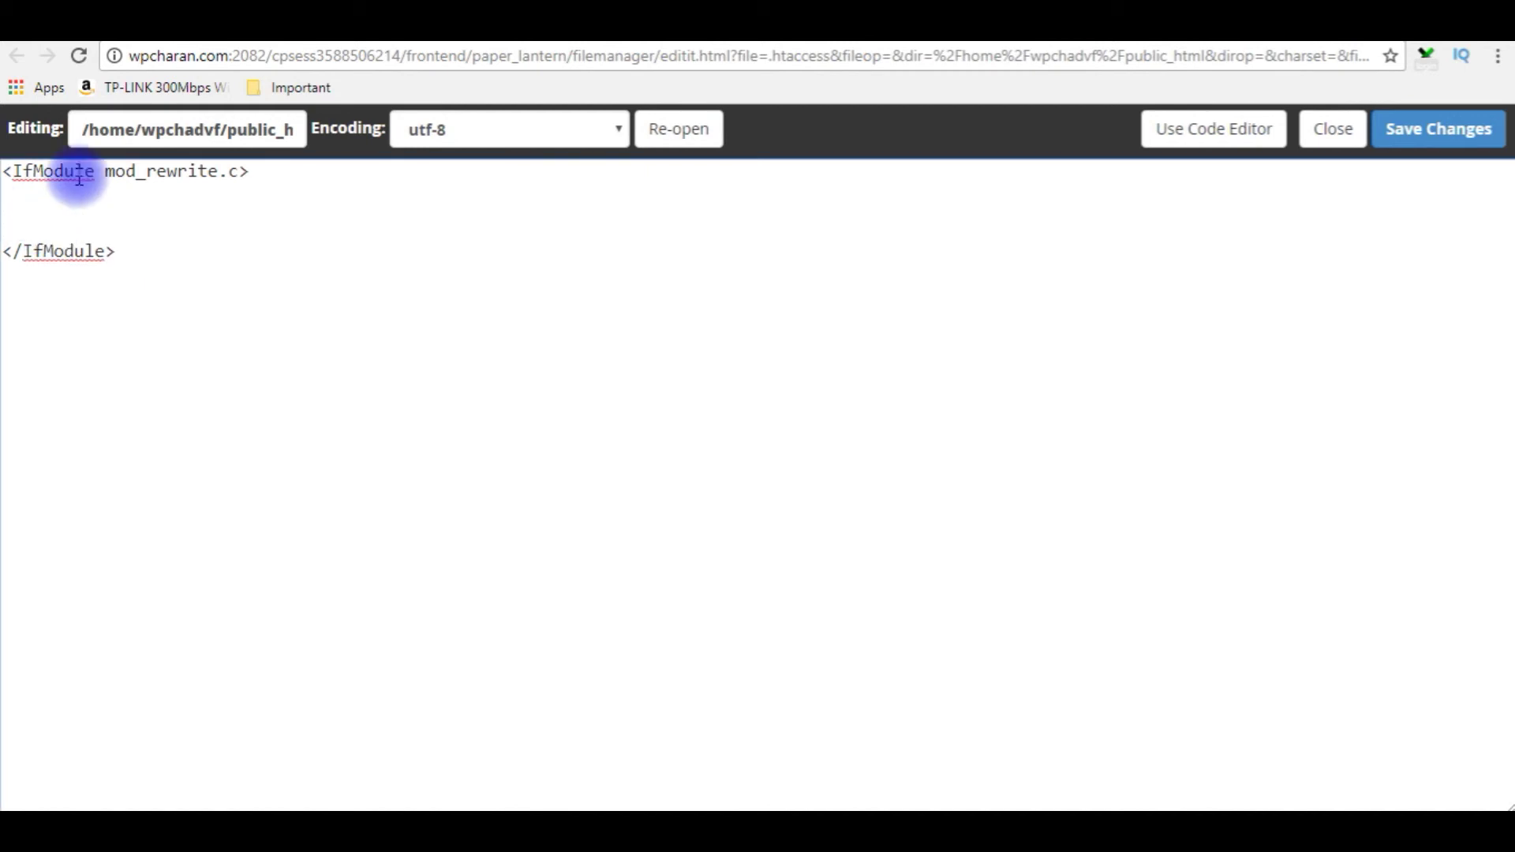
type("Errod")
type("rDocument ")
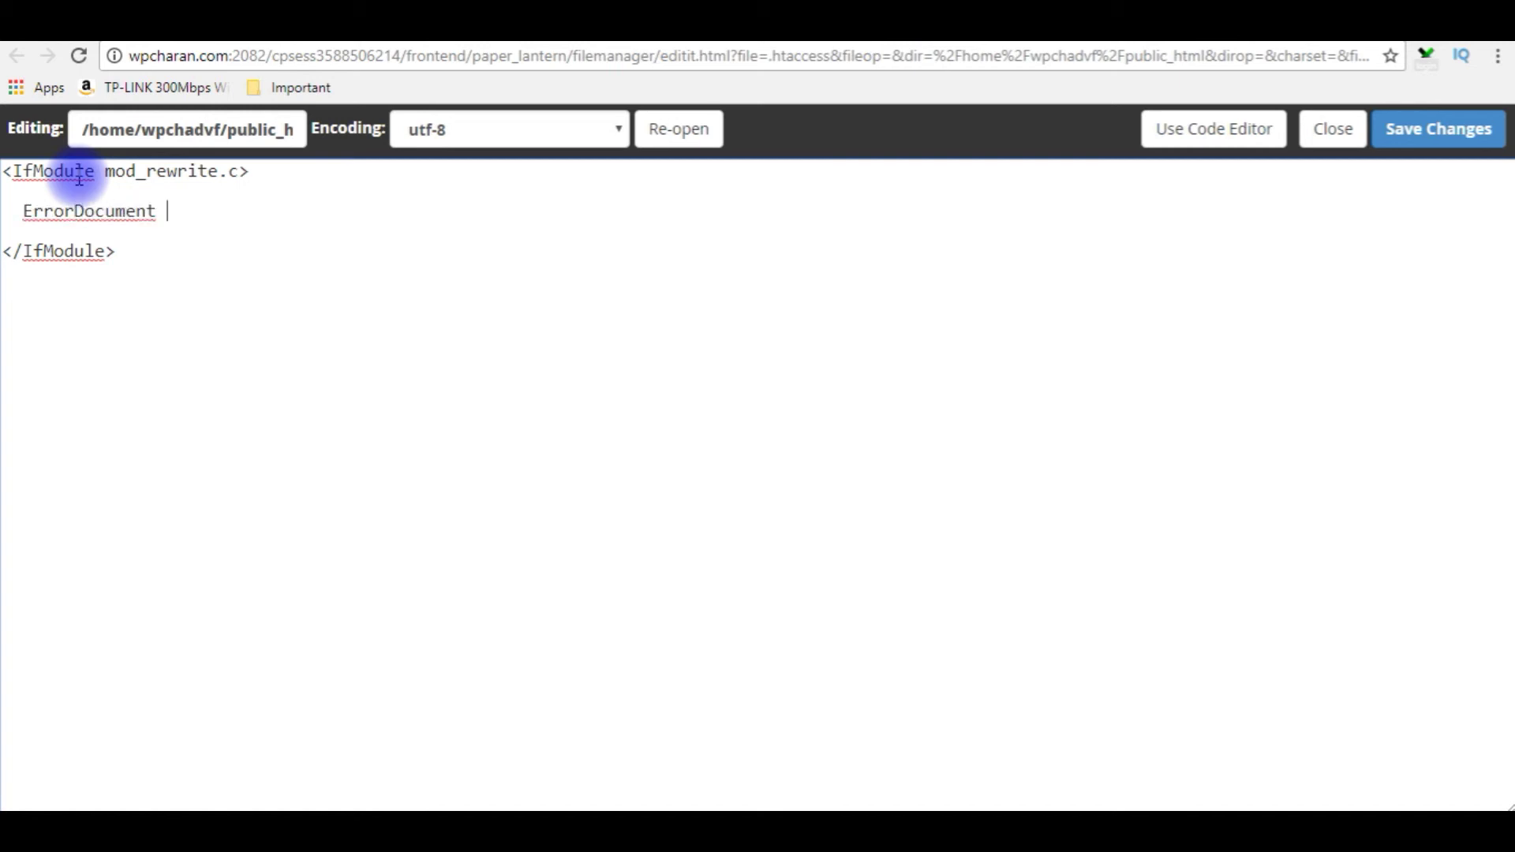
type("04 /4")
type("04.s")
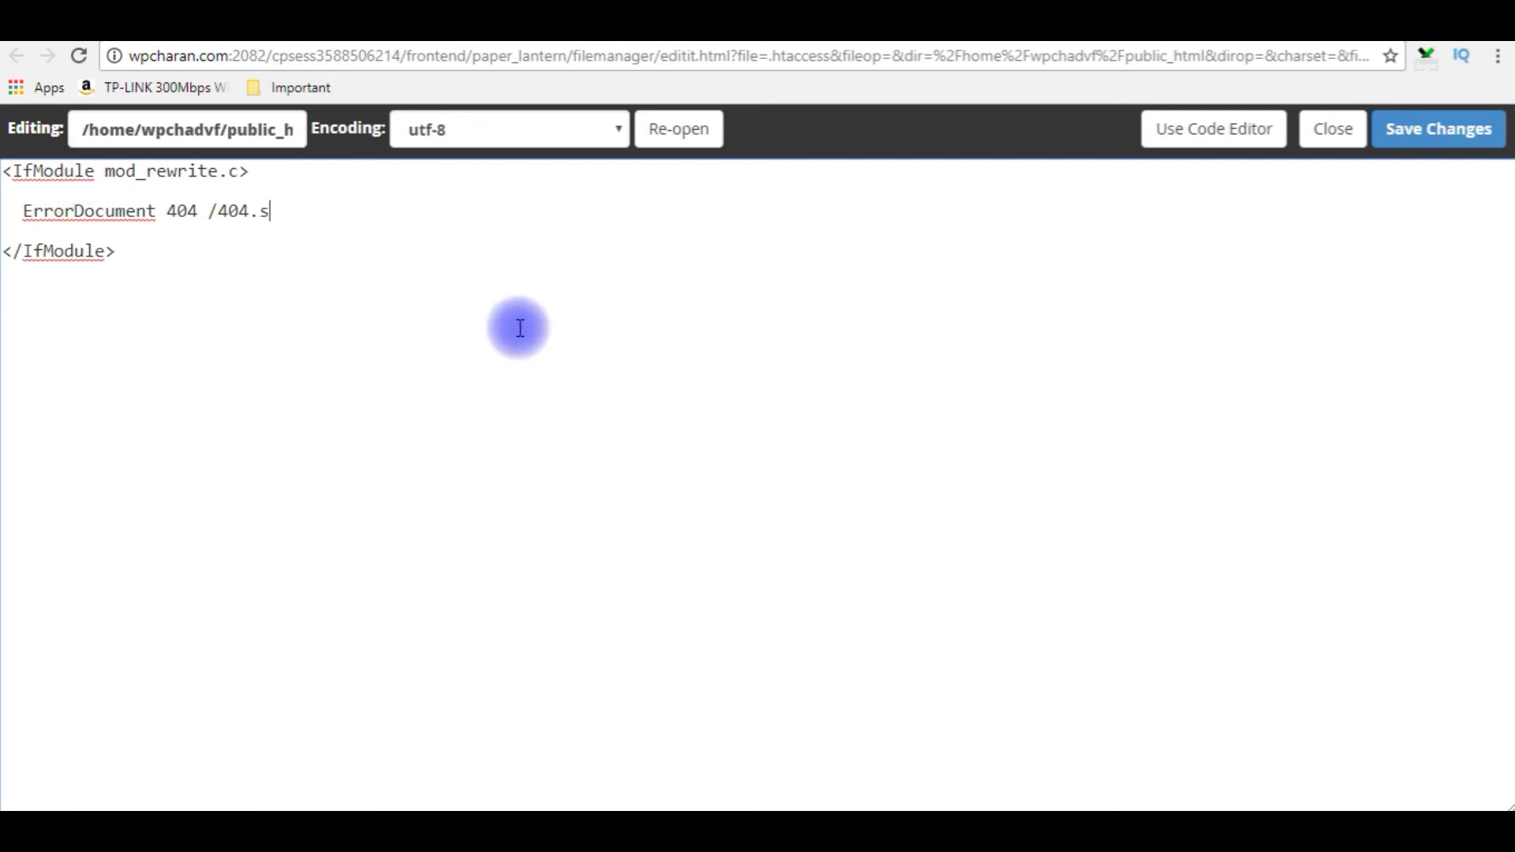
type("html")
left_click(1418, 138)
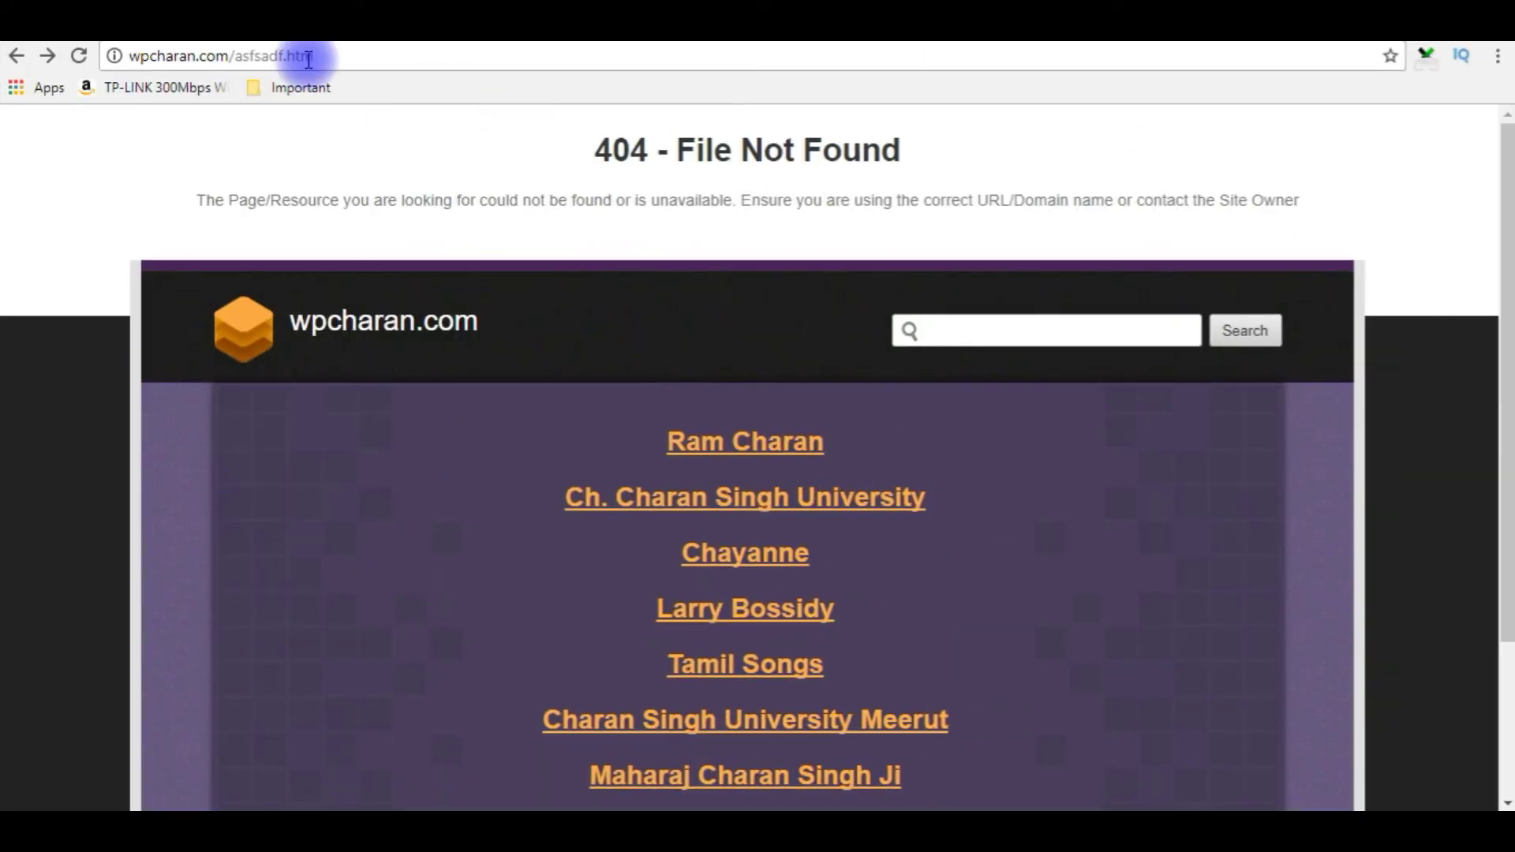
Step: Reload the missing wpcharan.com address, then test the Home link and return to the 'Page Not Found!' page
left_click(308, 62)
key("Return")
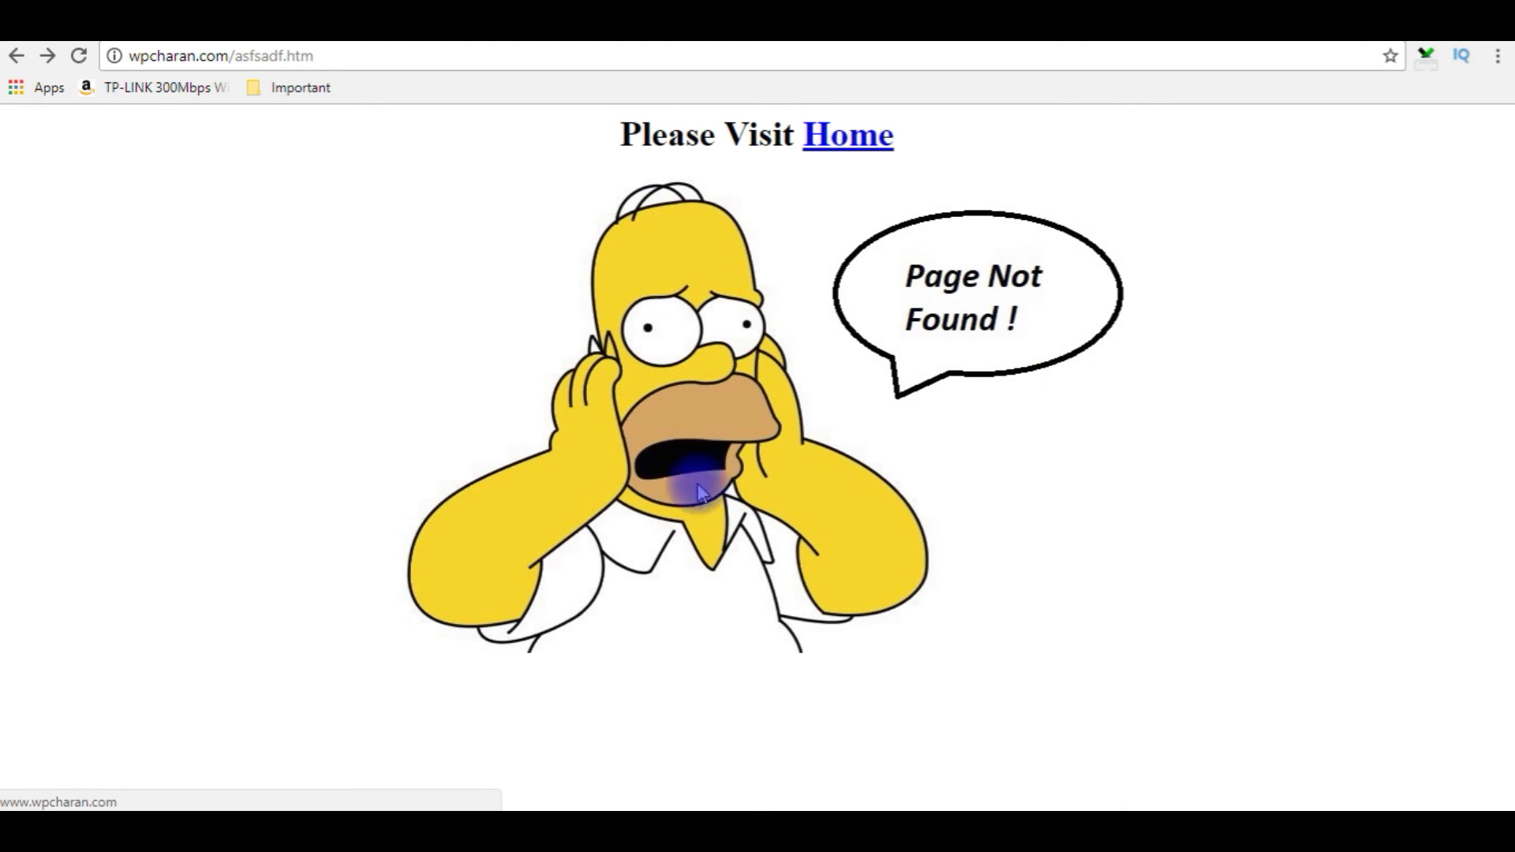
left_click(838, 160)
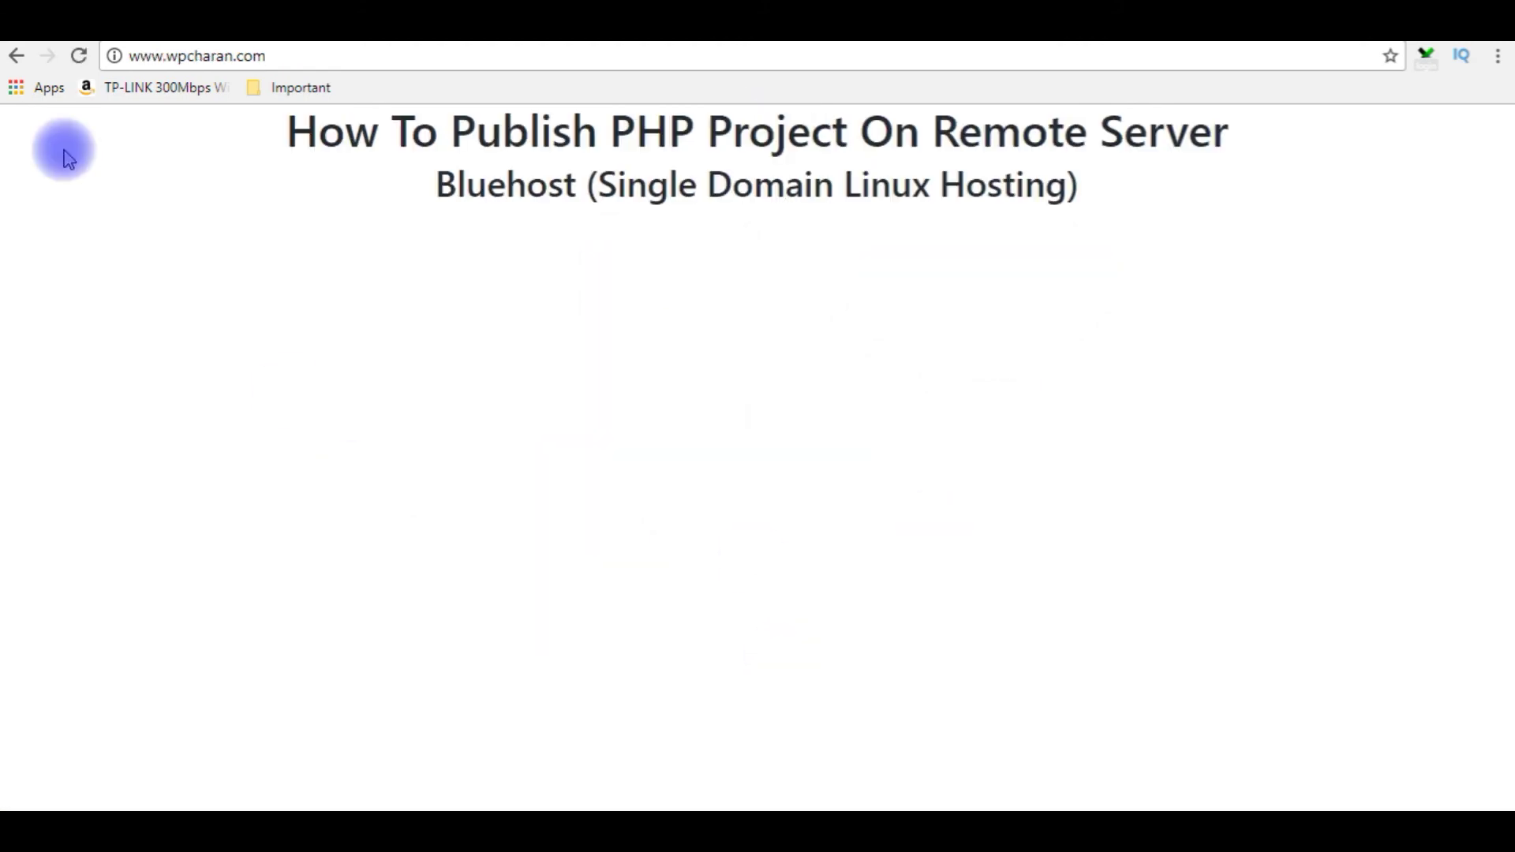
left_click(16, 55)
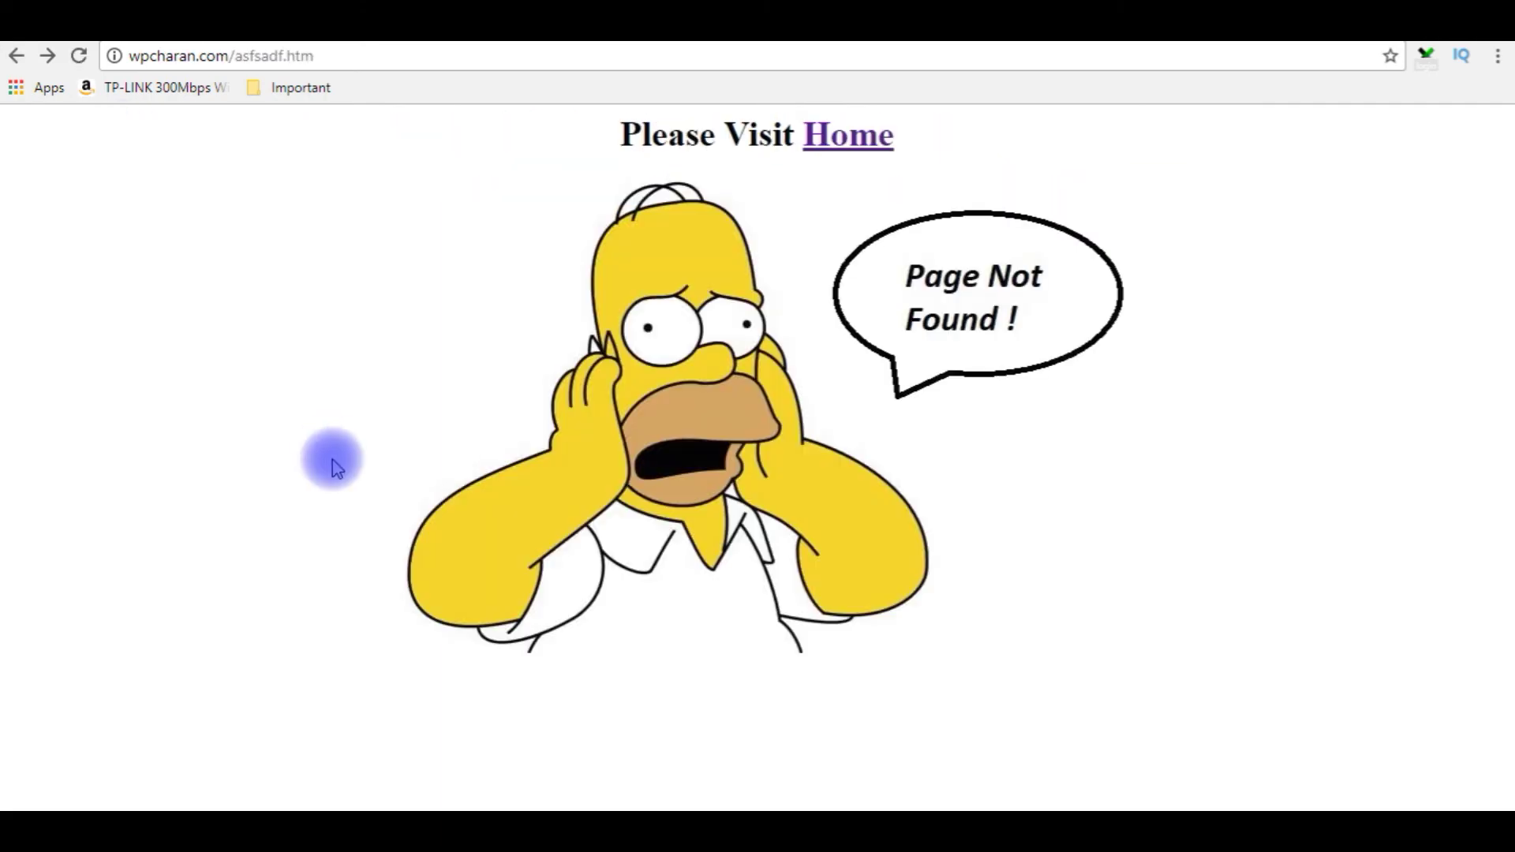